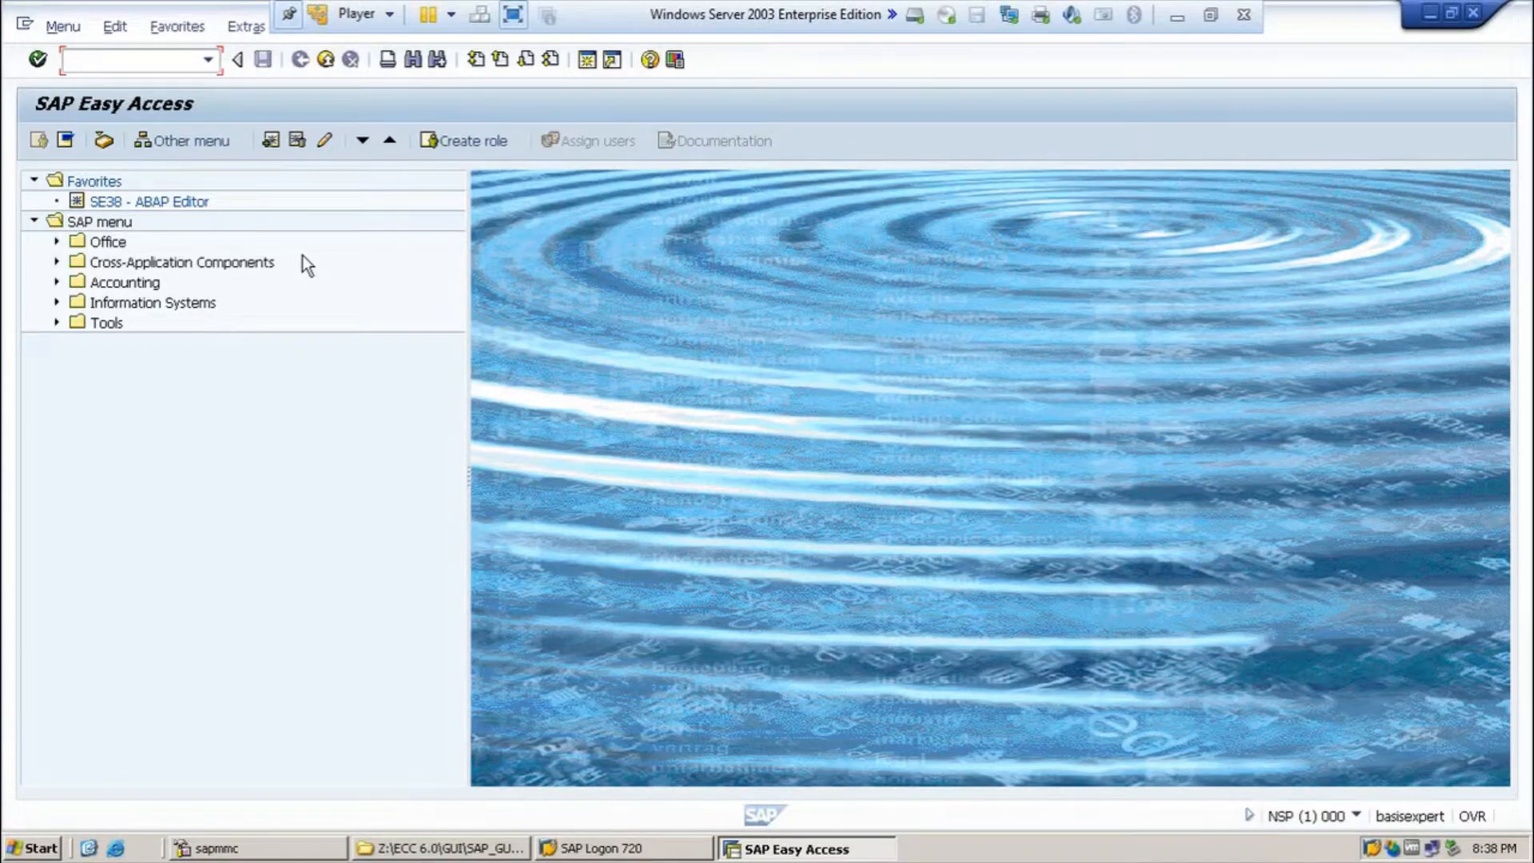
Step: Enter the SICK transaction code in the Easy Access command field
text(SICK)
Step: Run the SICK installation check, then return to Easy Access with /n
click(40, 67)
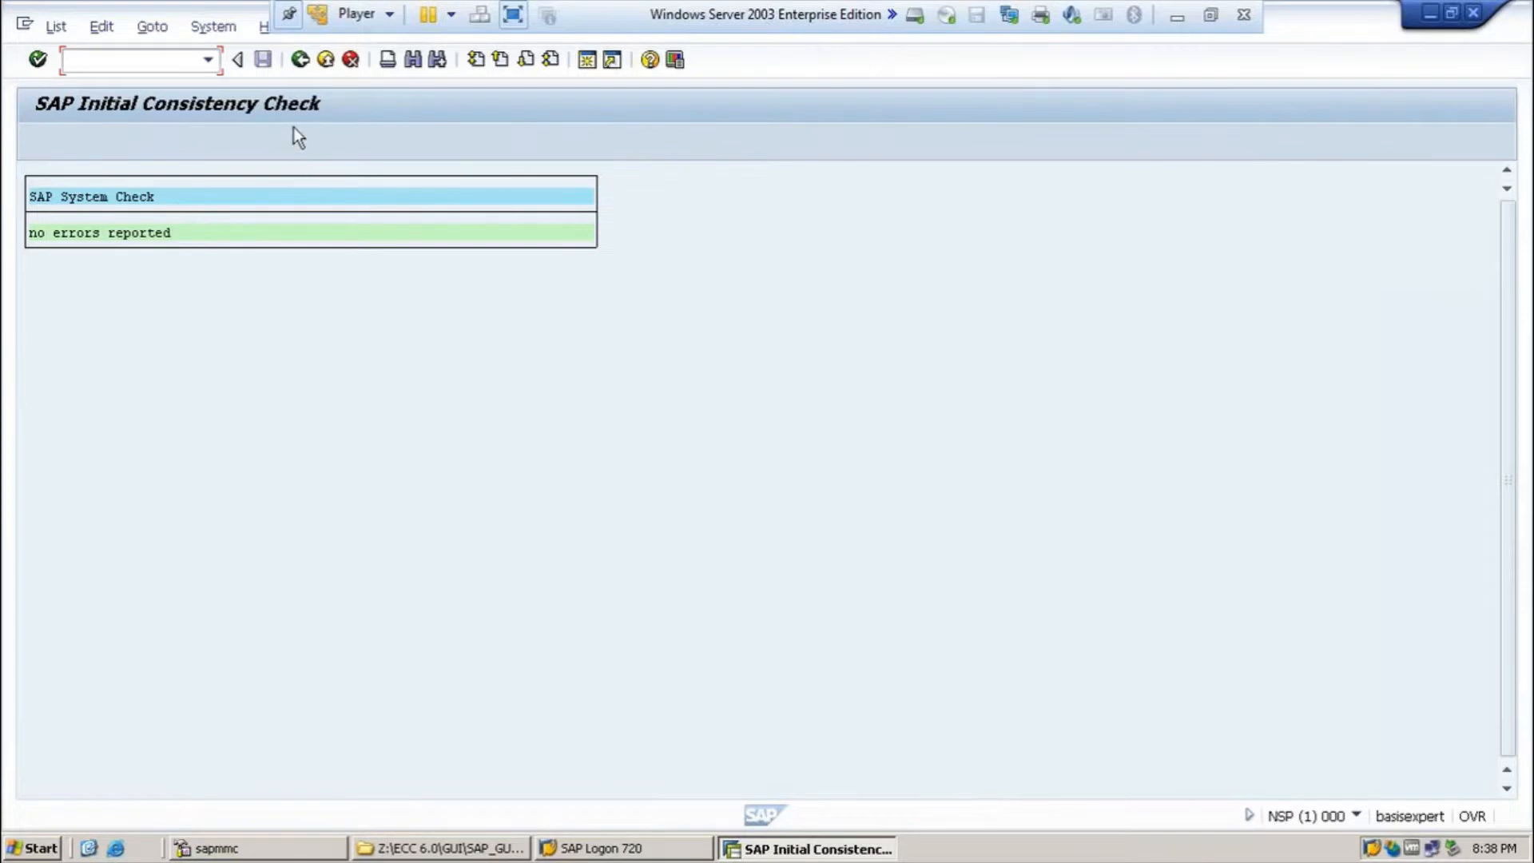
text(/n)
key(BackSpace)
text(n)
key(Return)
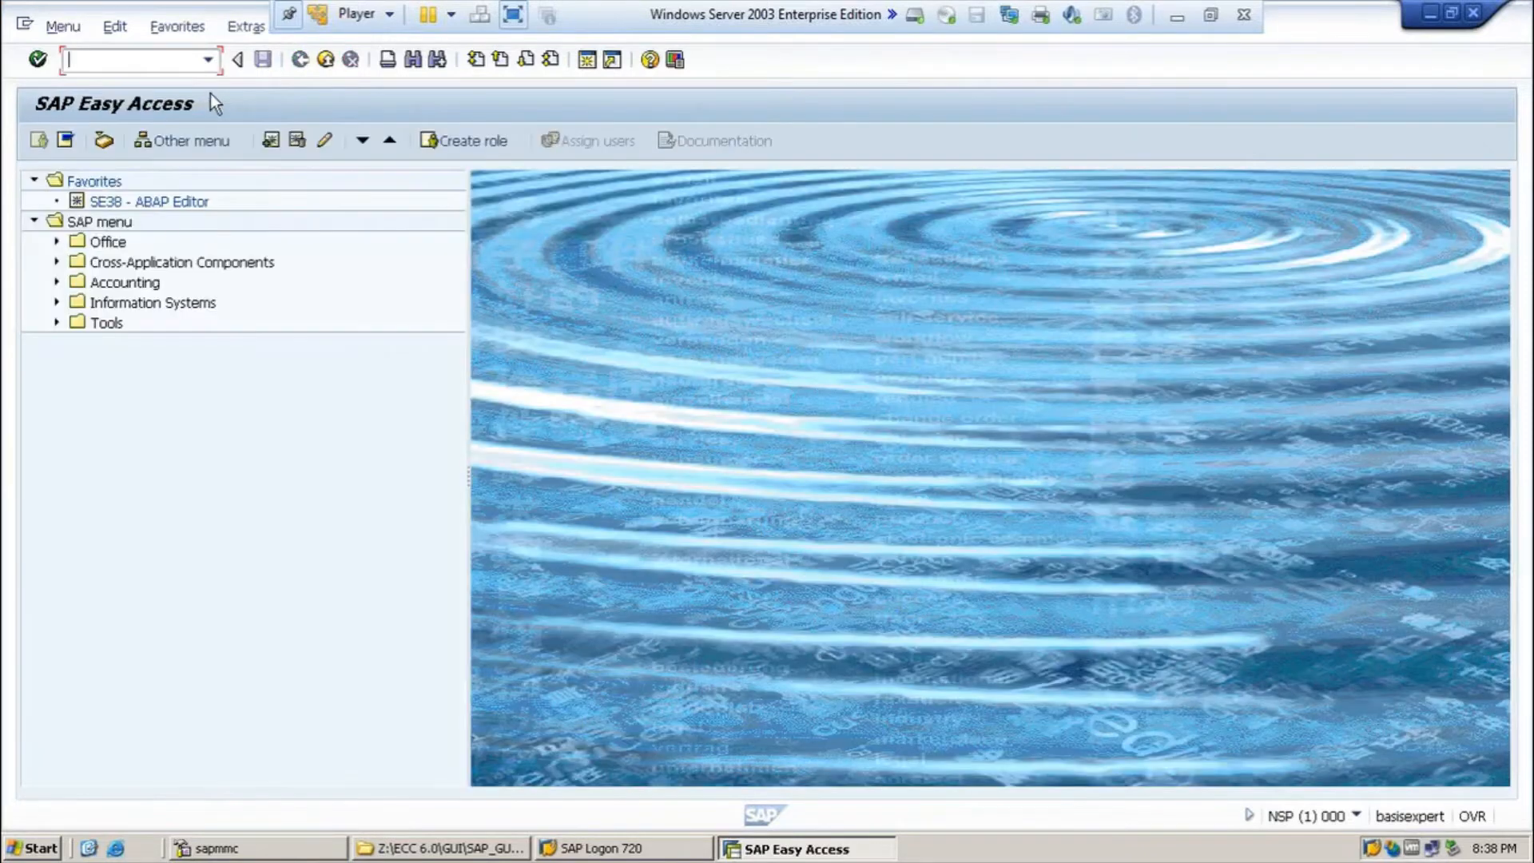
Step: Run SM28 to confirm no consistency errors, then minimize the SAP session
text(SM28)
key(Return)
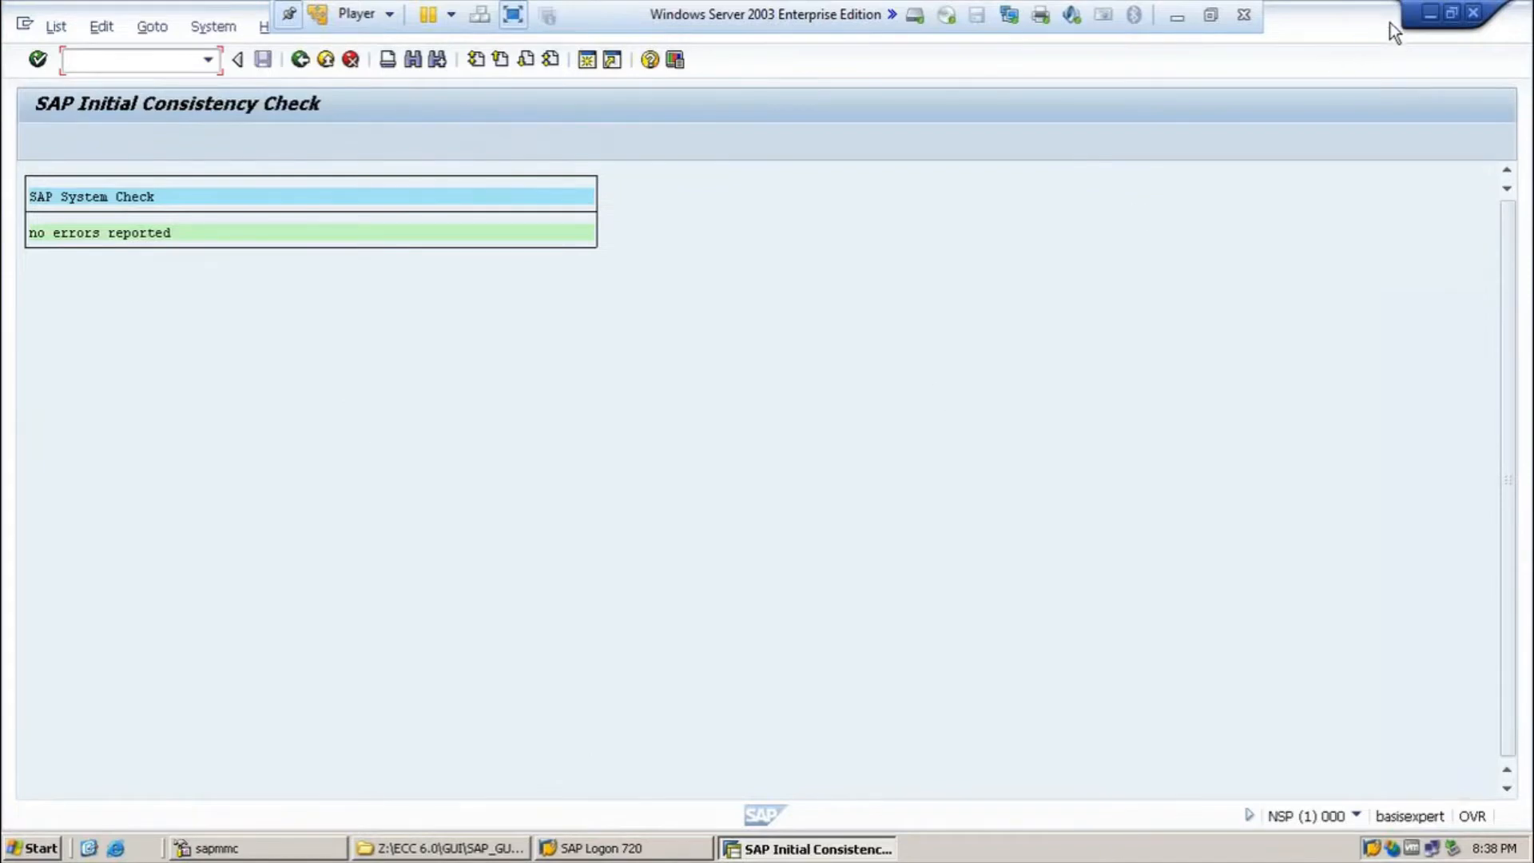
click(1177, 16)
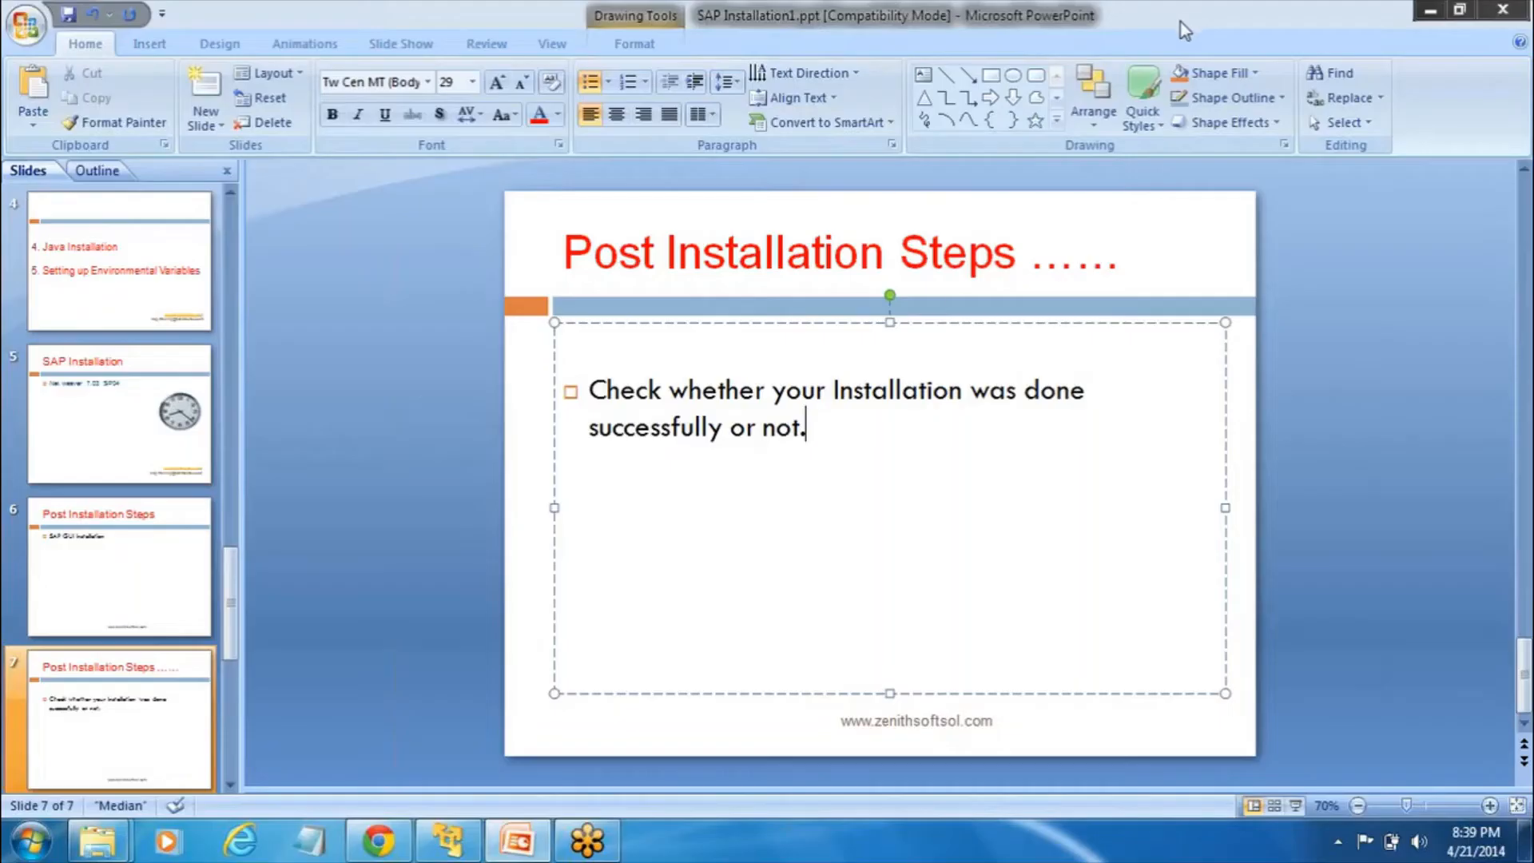
Step: On slide 7, append '( SICK / SM28)' and add bullet 'Create the User ( Copy DDIC user)'
key(BackSpace)
text(( SICK / )
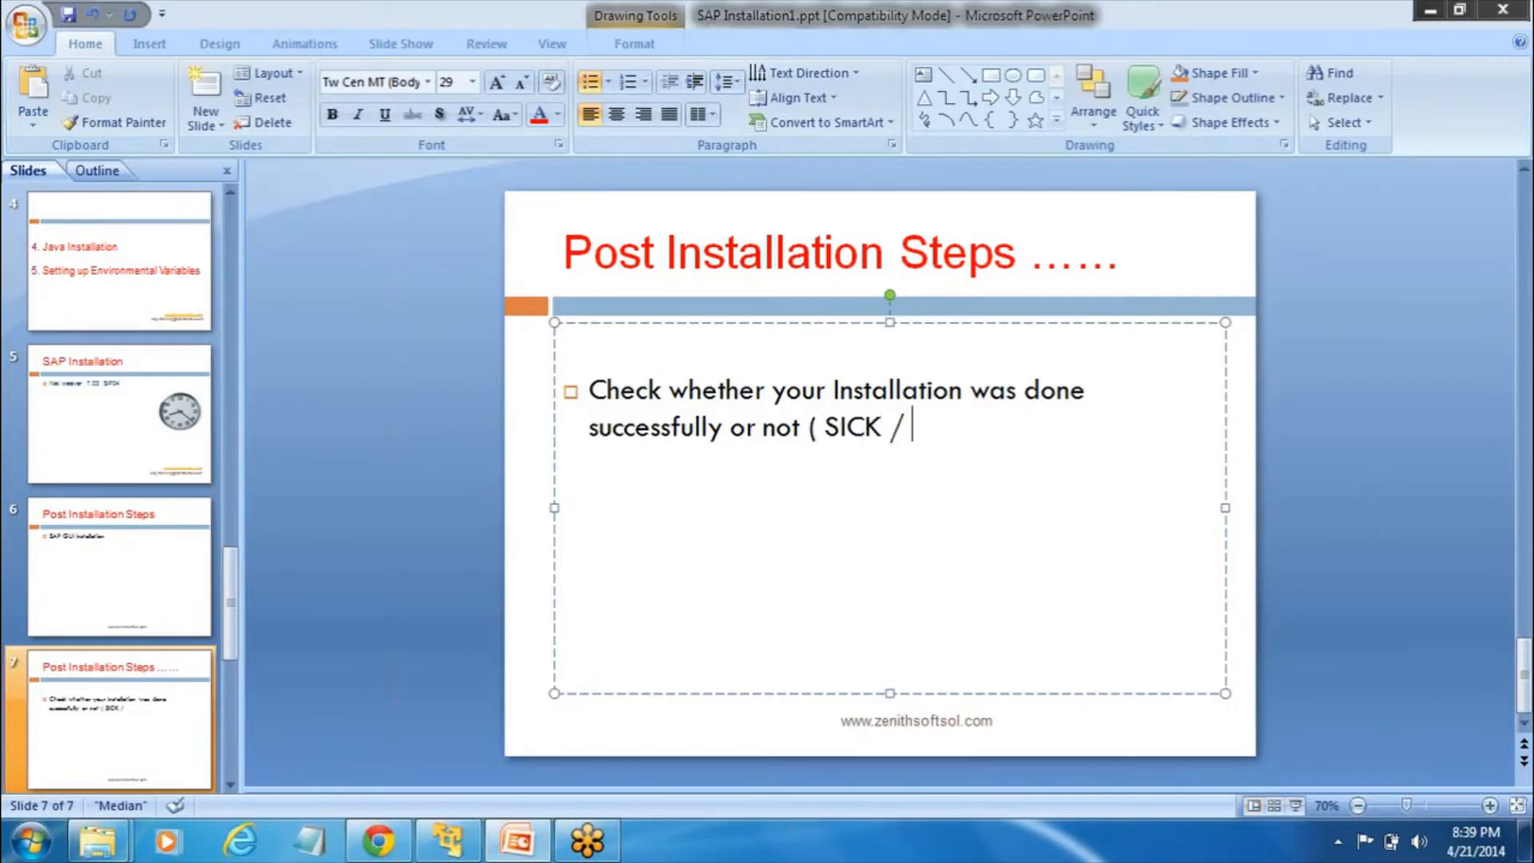
text(SM28))
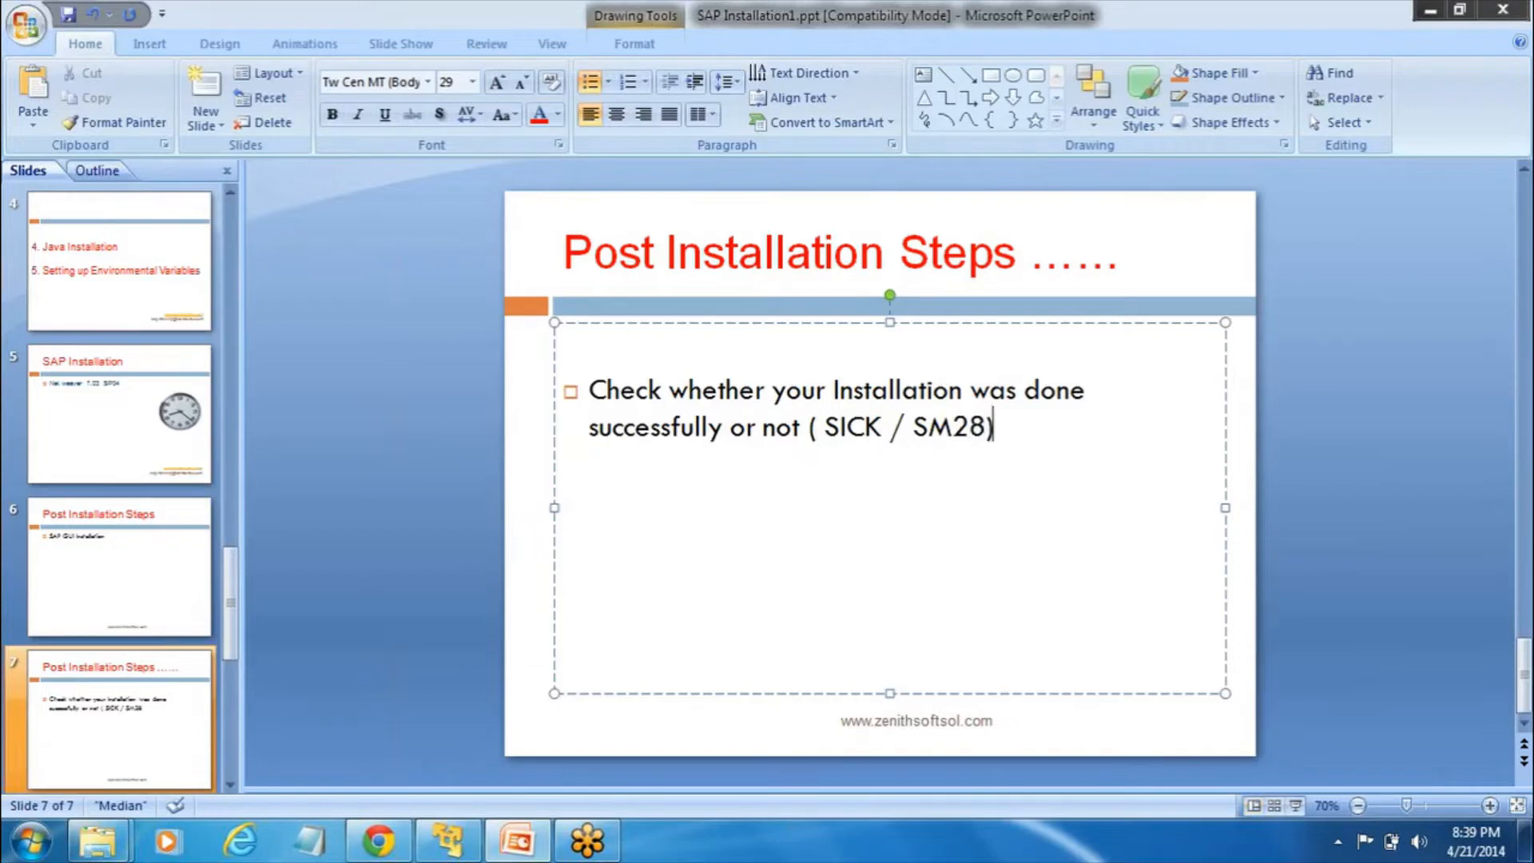
key(Return)
text(Create the Userr)
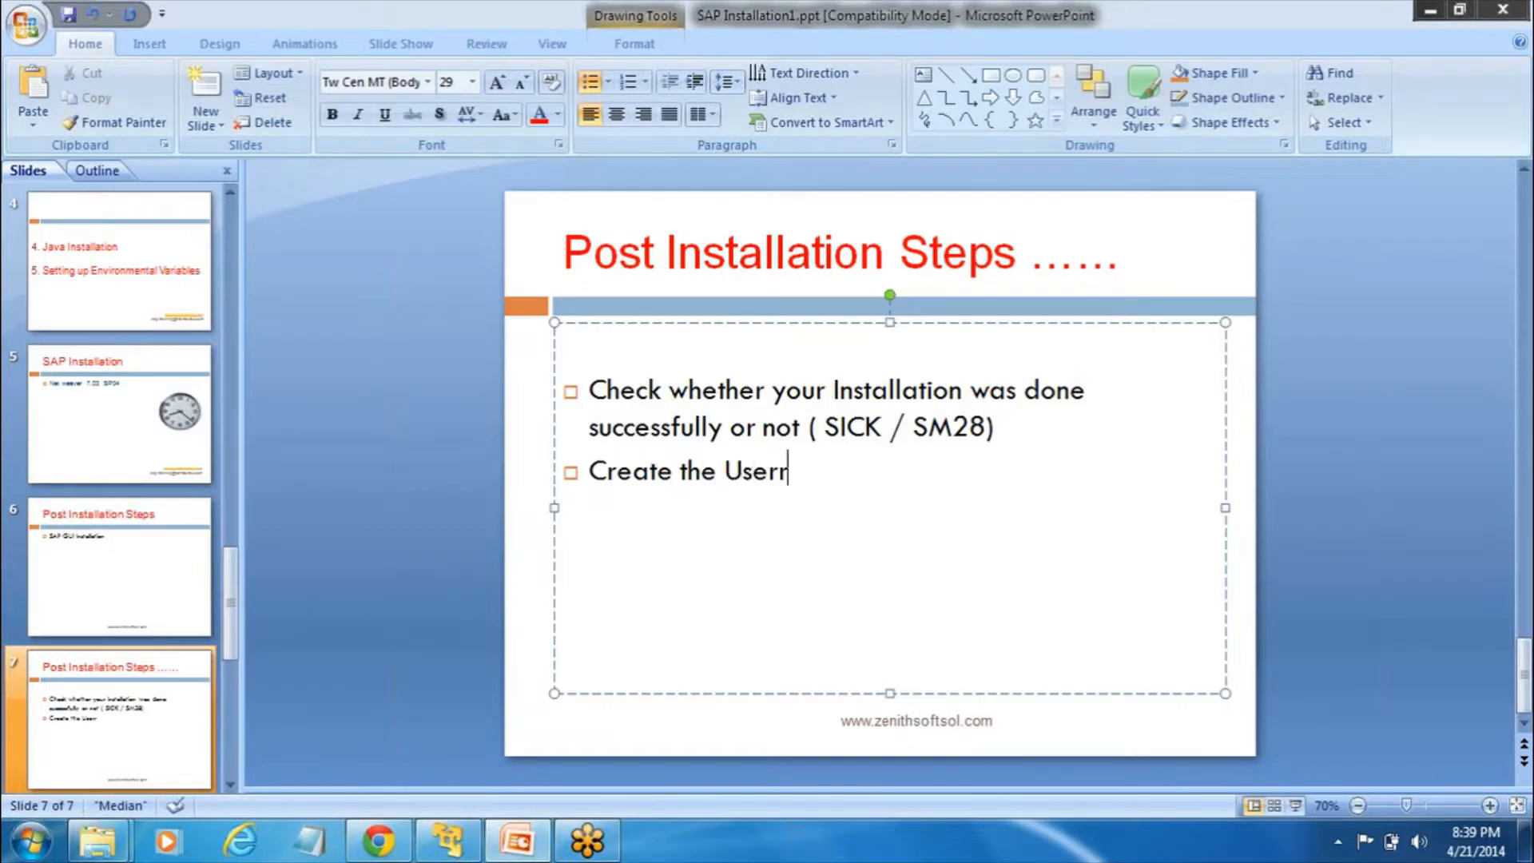
key(BackSpace)
text(( Copy DDIC)
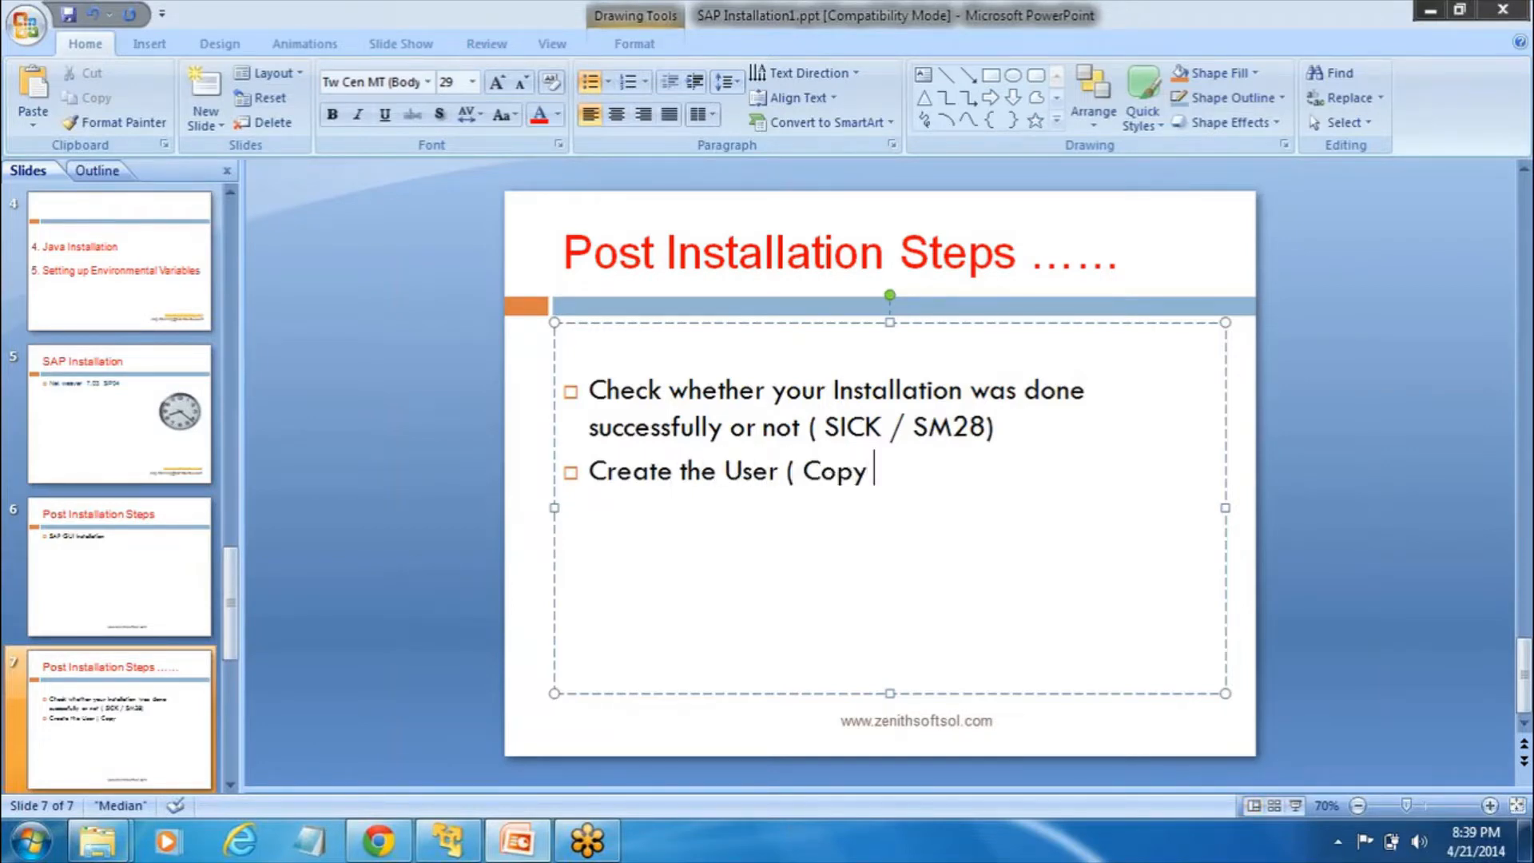
text( user))
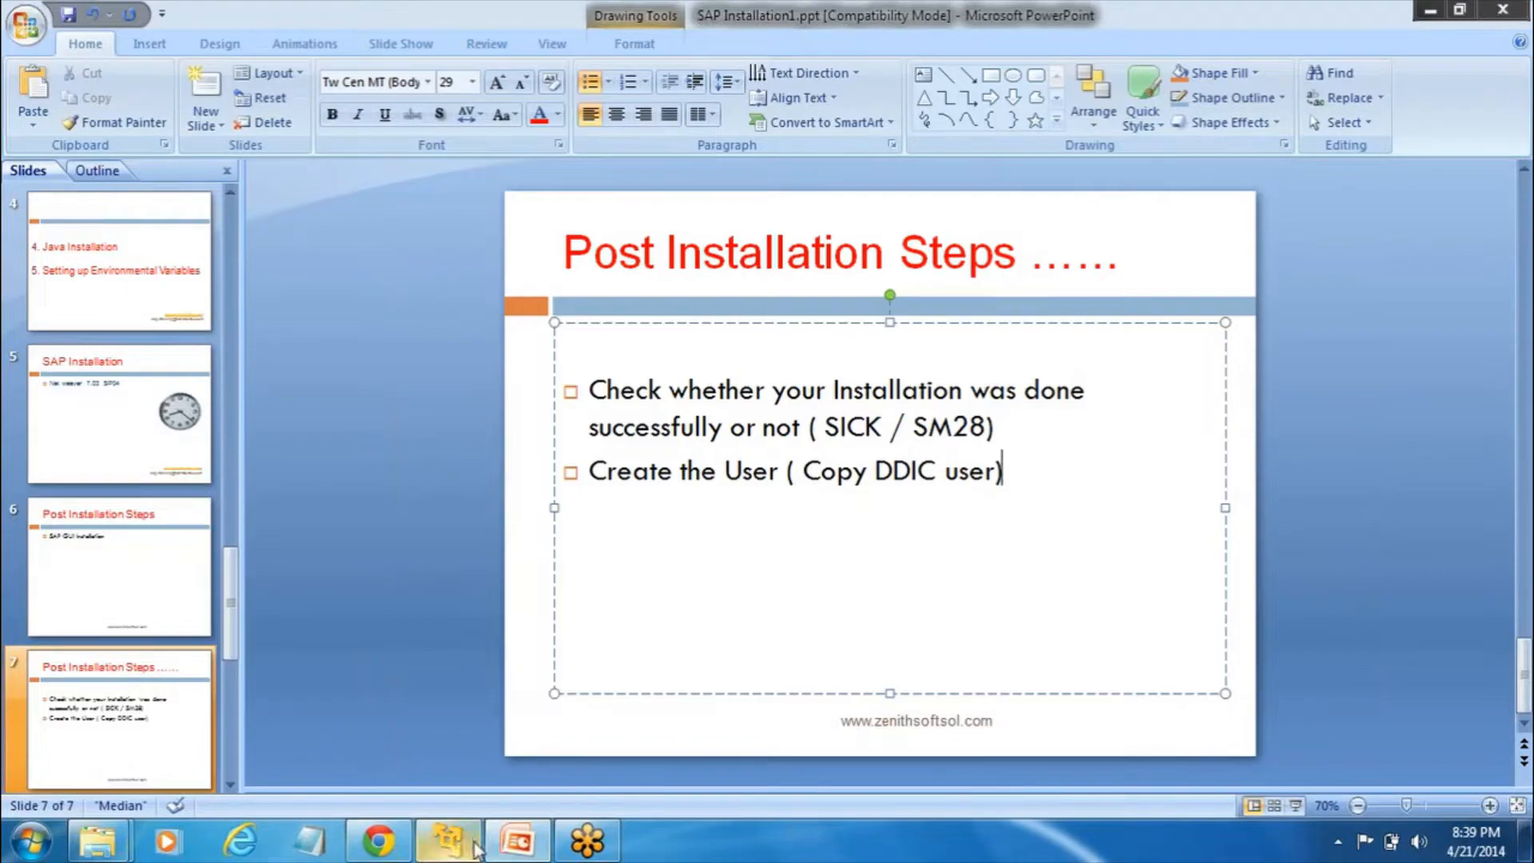
mouse_move(466, 843)
click(495, 735)
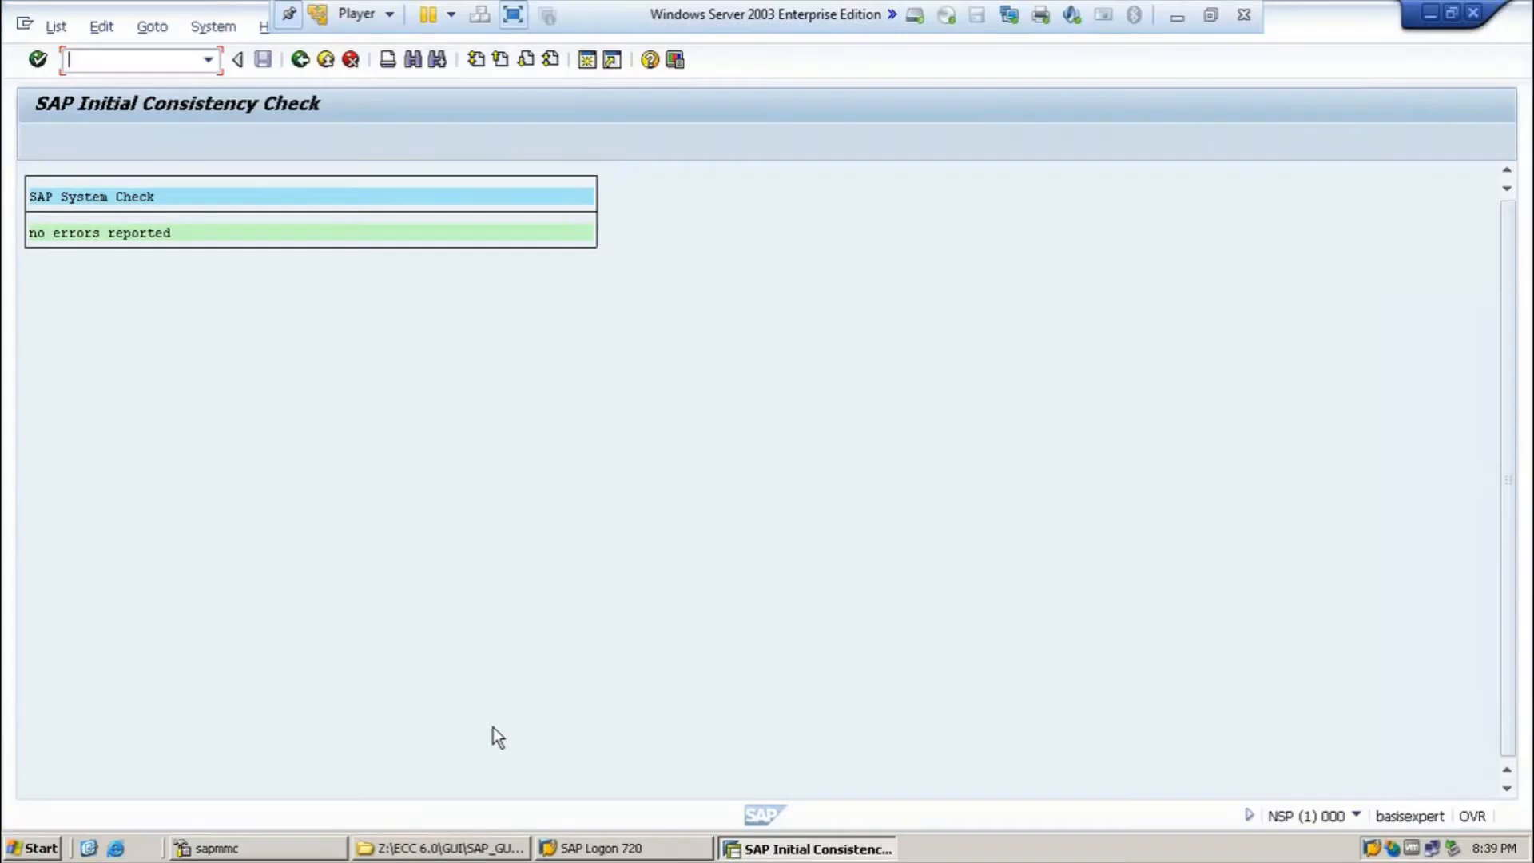
Step: Go back from the check results to Easy Access and enter SU01
click(305, 60)
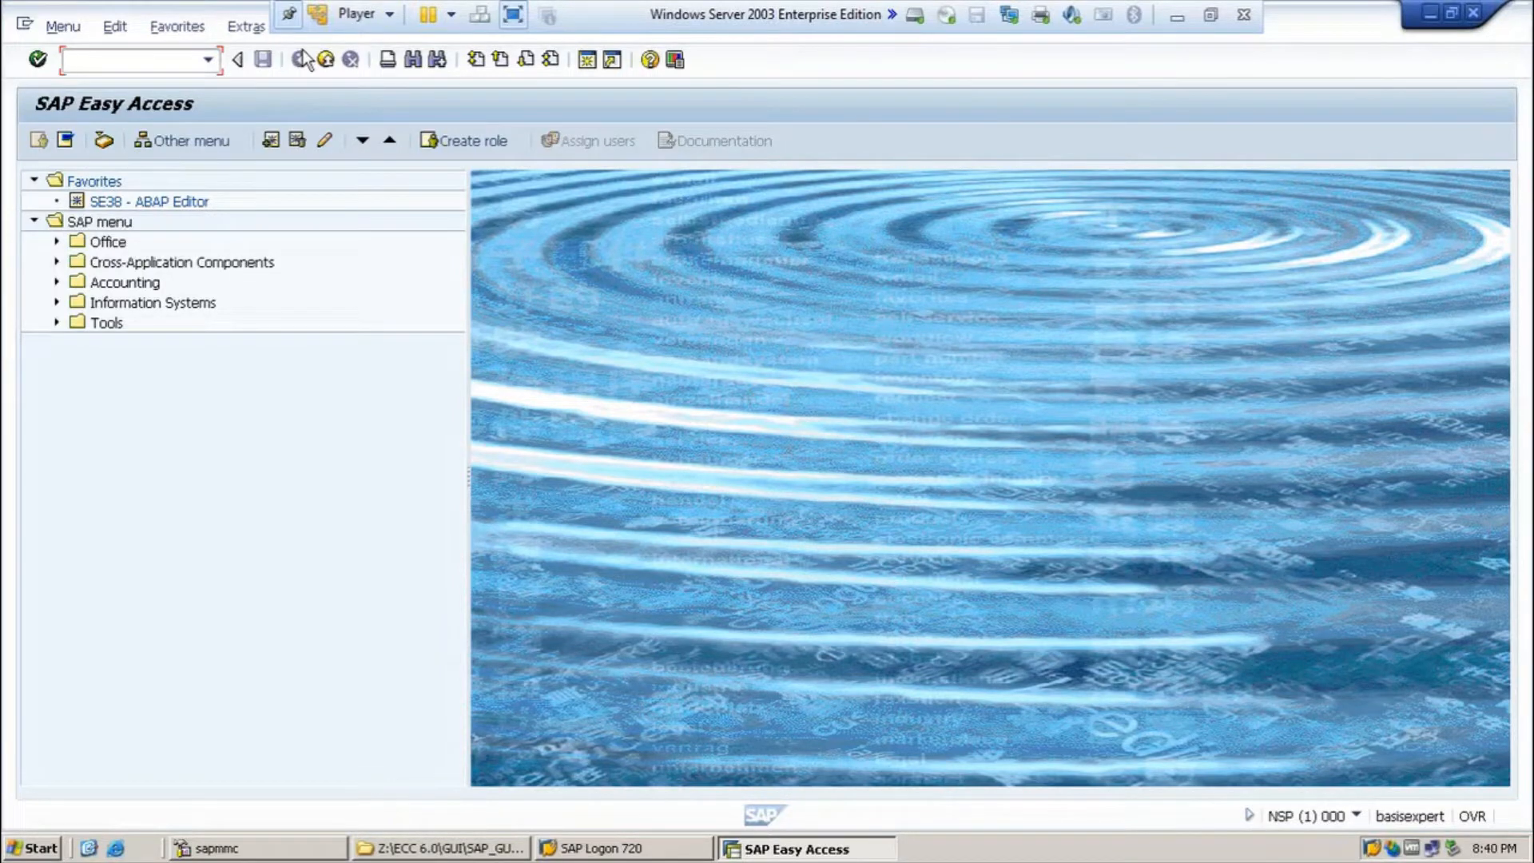
text(SU01)
Step: Open SU01, enter user ID 'test', and start copying a user to it
key(Return)
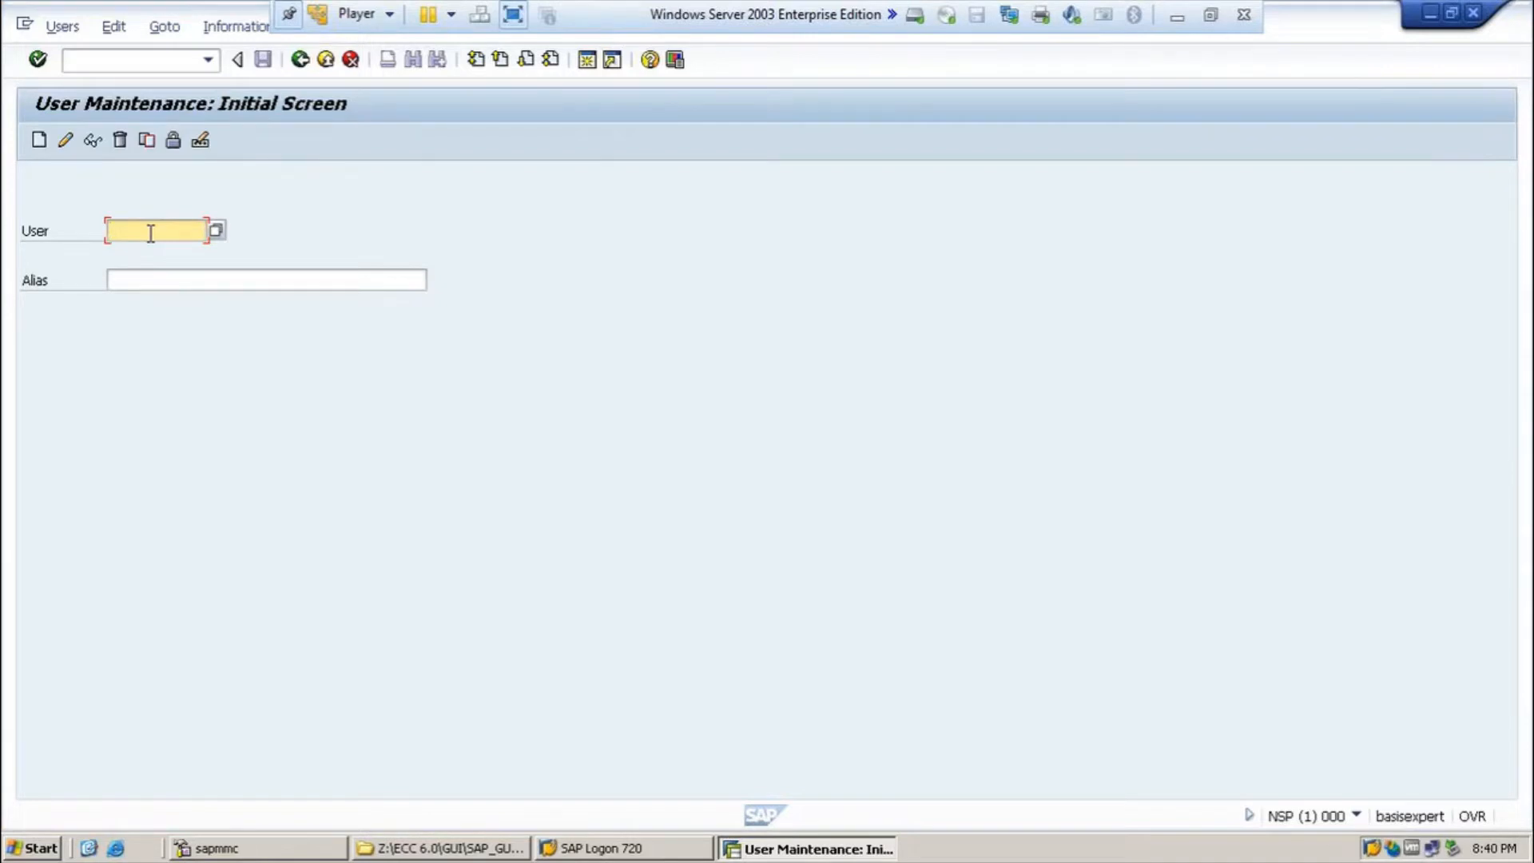
text(test)
click(147, 141)
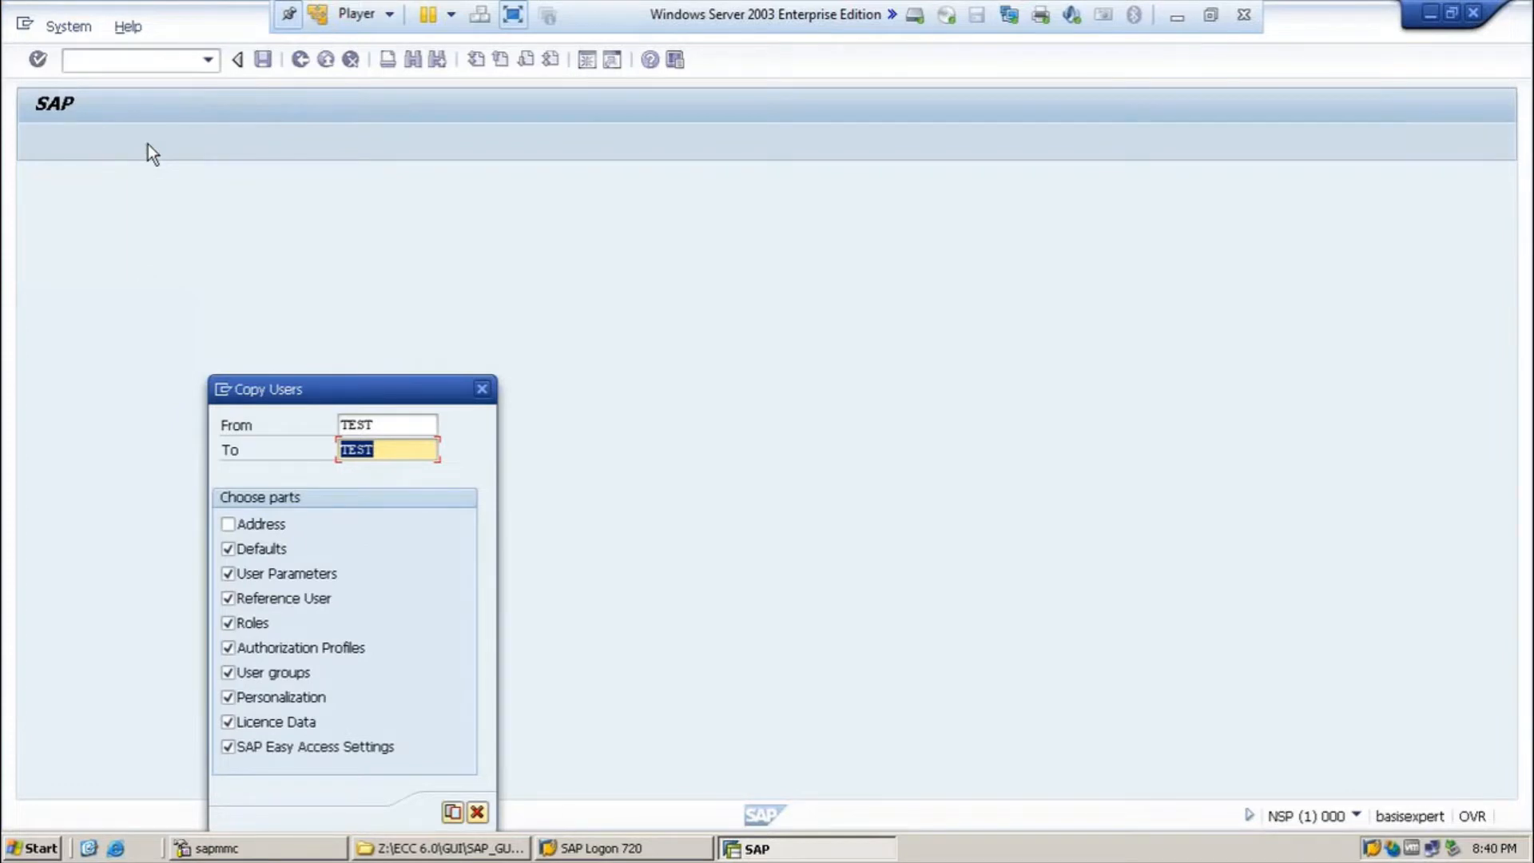
Step: Copy source user DDIC to the new user TEST
drag(387, 419, 325, 414)
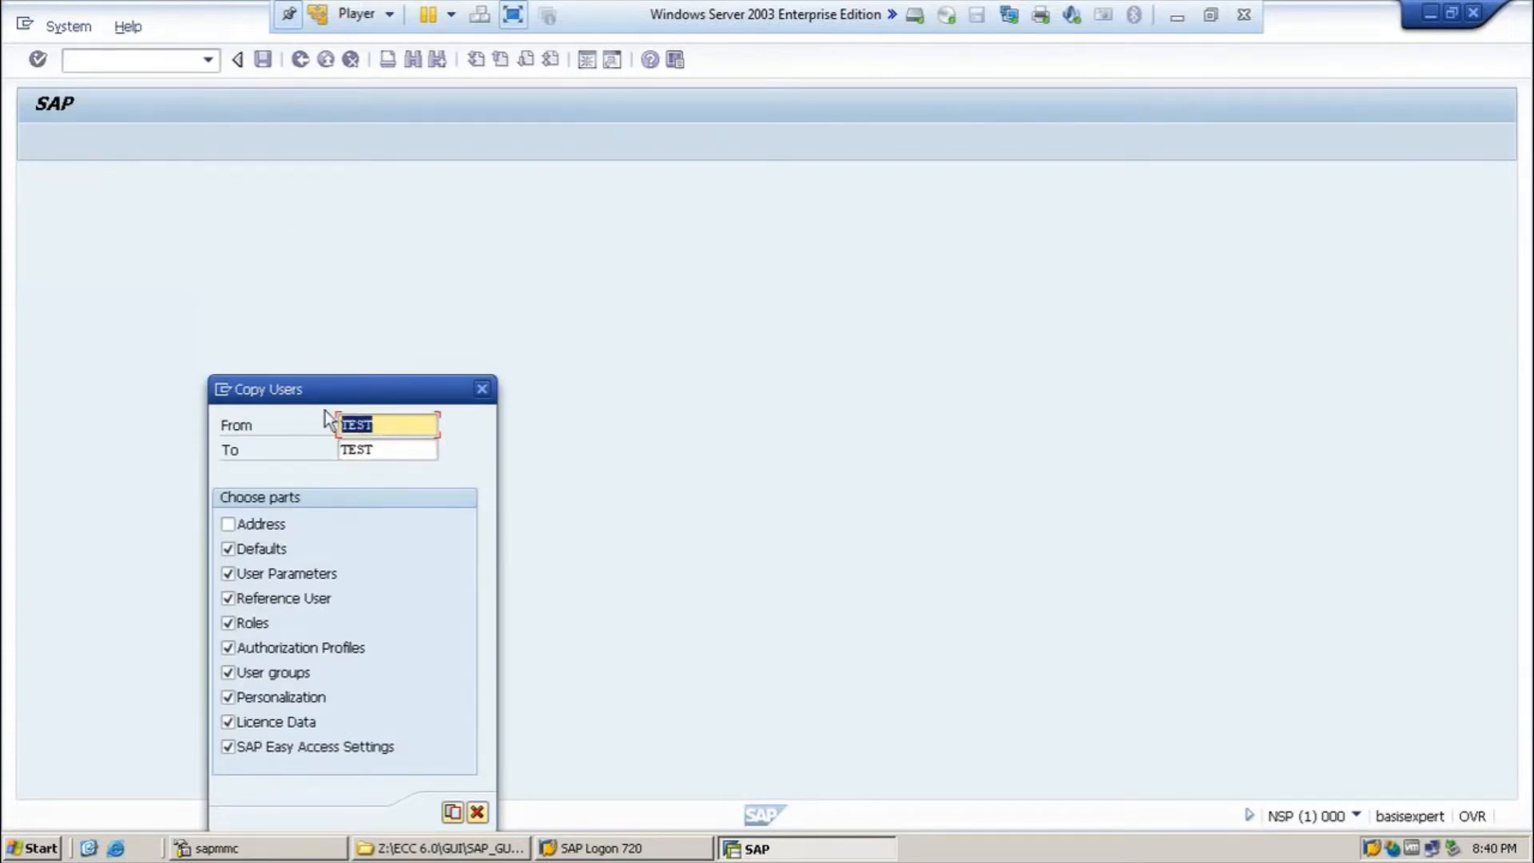
text(DIC)
key(BackSpace)
key(BackSpace)
key(Down)
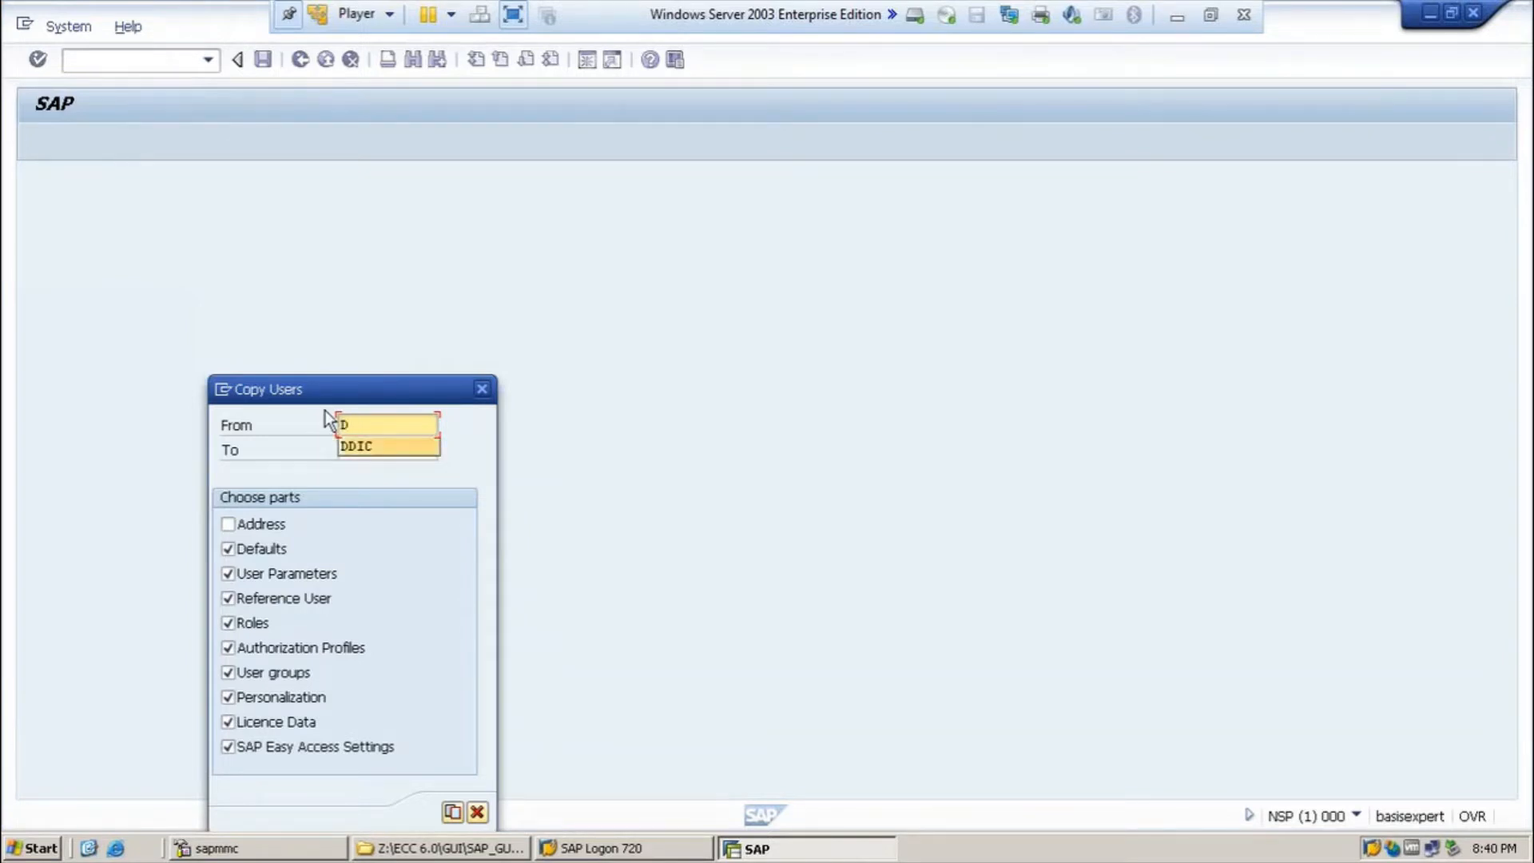
key(Return)
key(Tab)
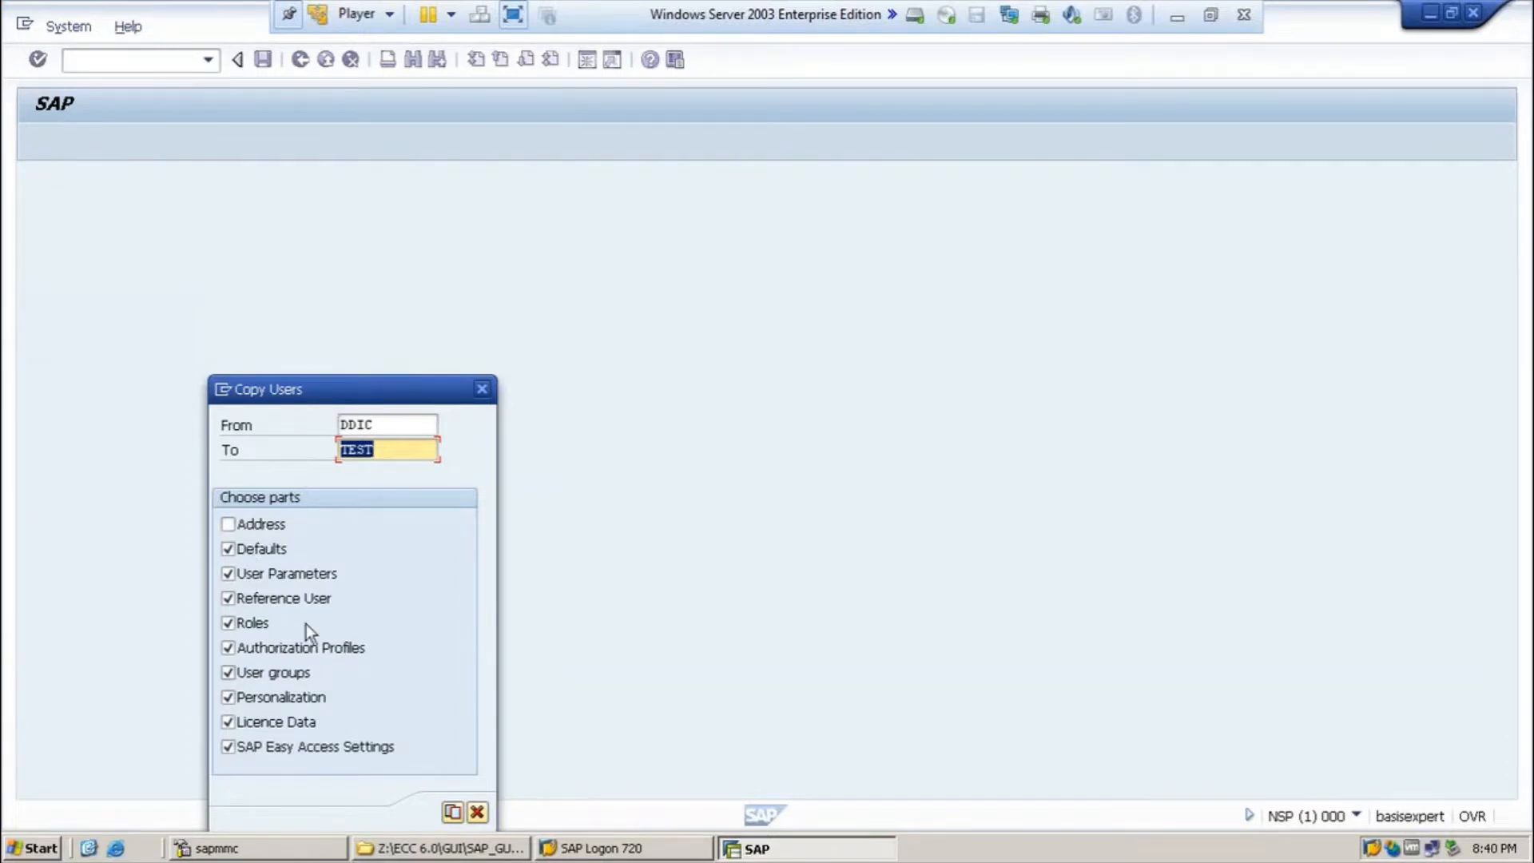
click(453, 814)
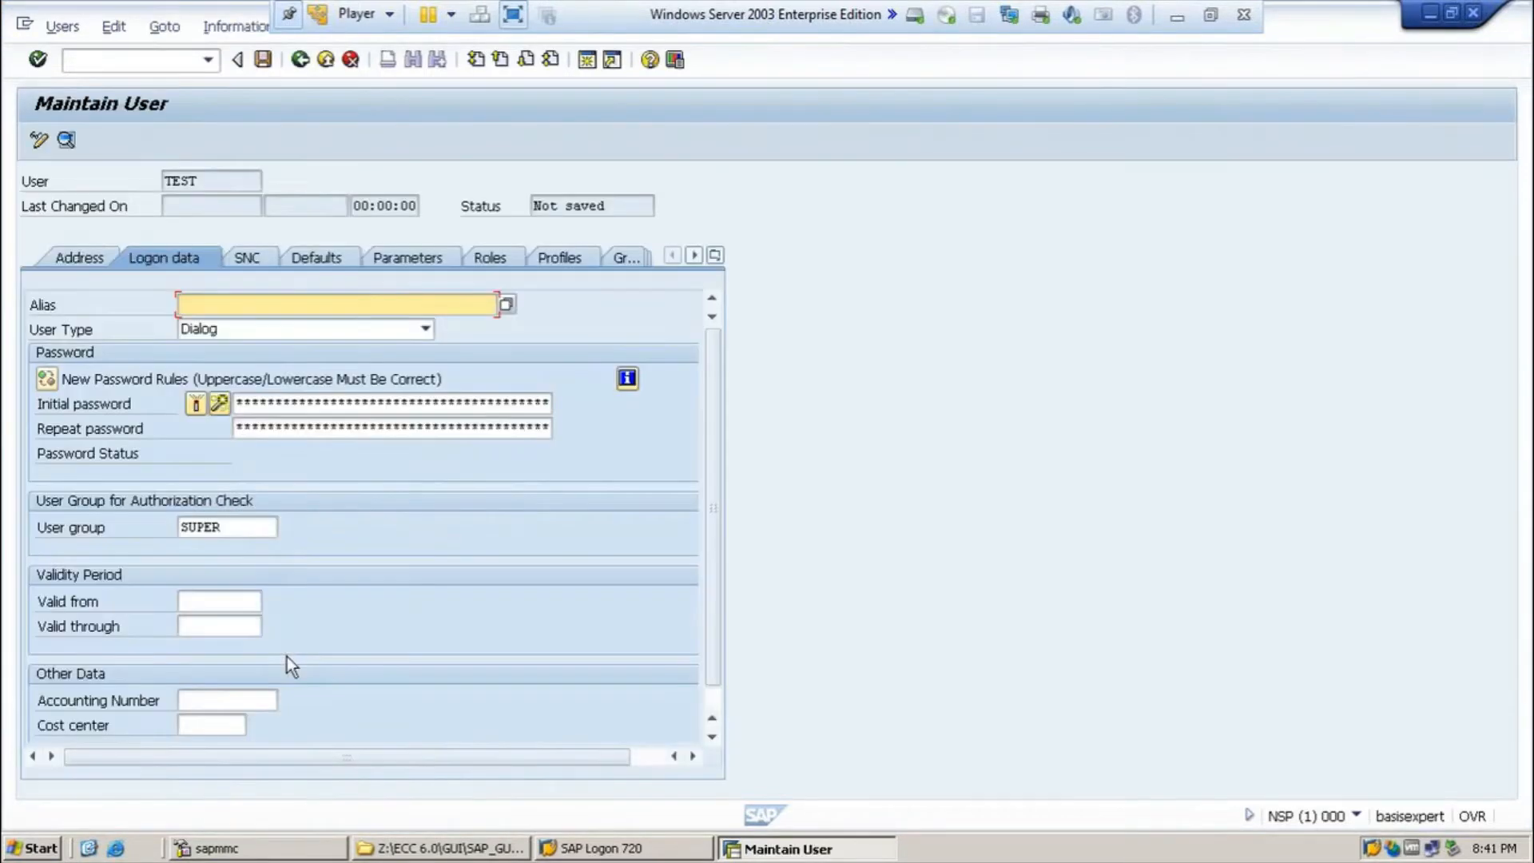
Step: Enter and repeat an initial password for TEST, save the user, and go back
click(239, 403)
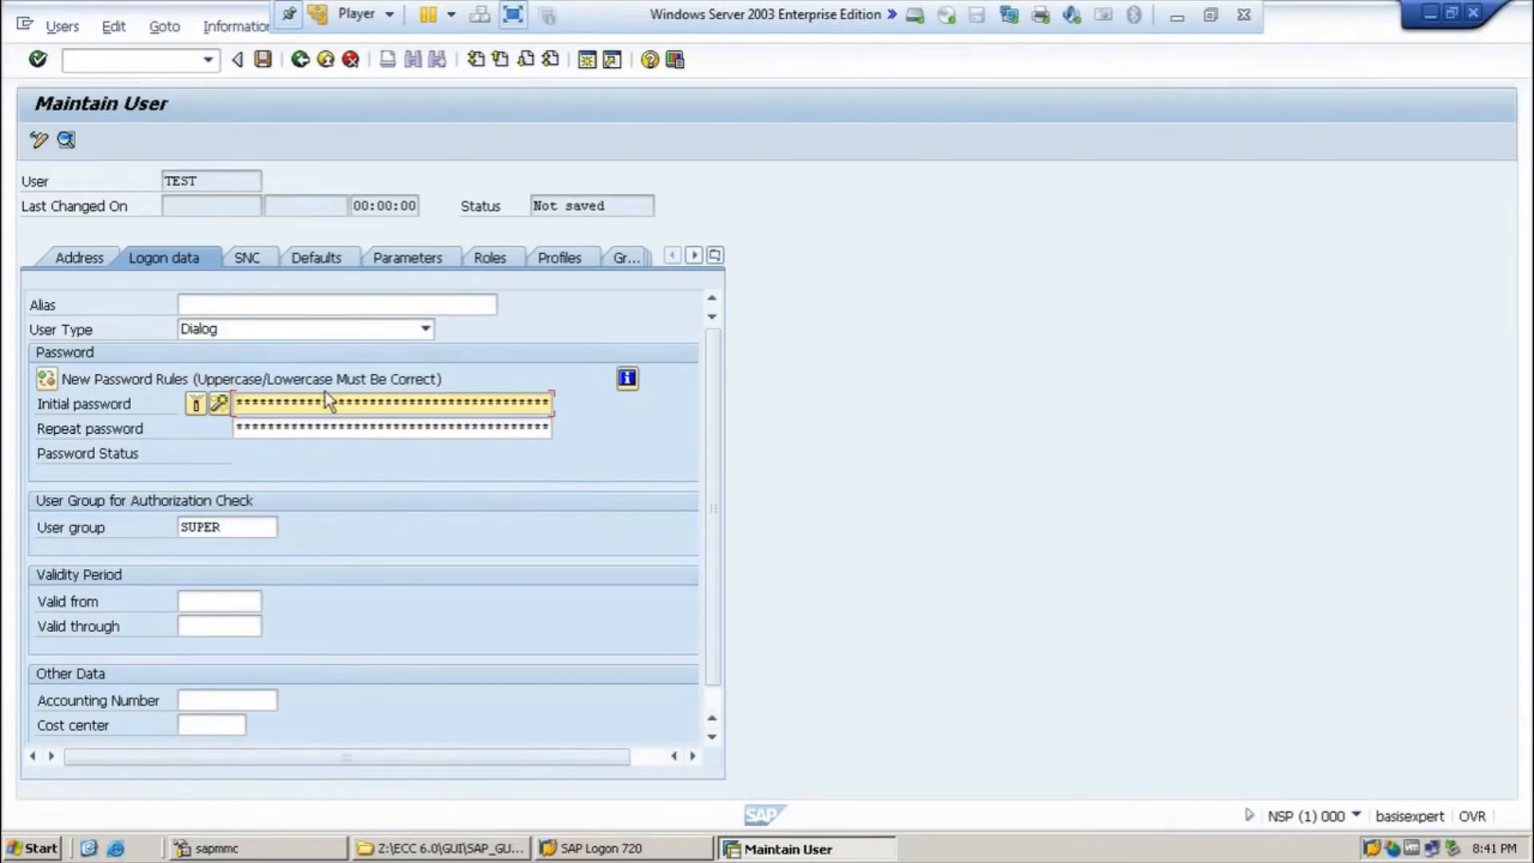
text(****)
key(Tab)
text(*****)
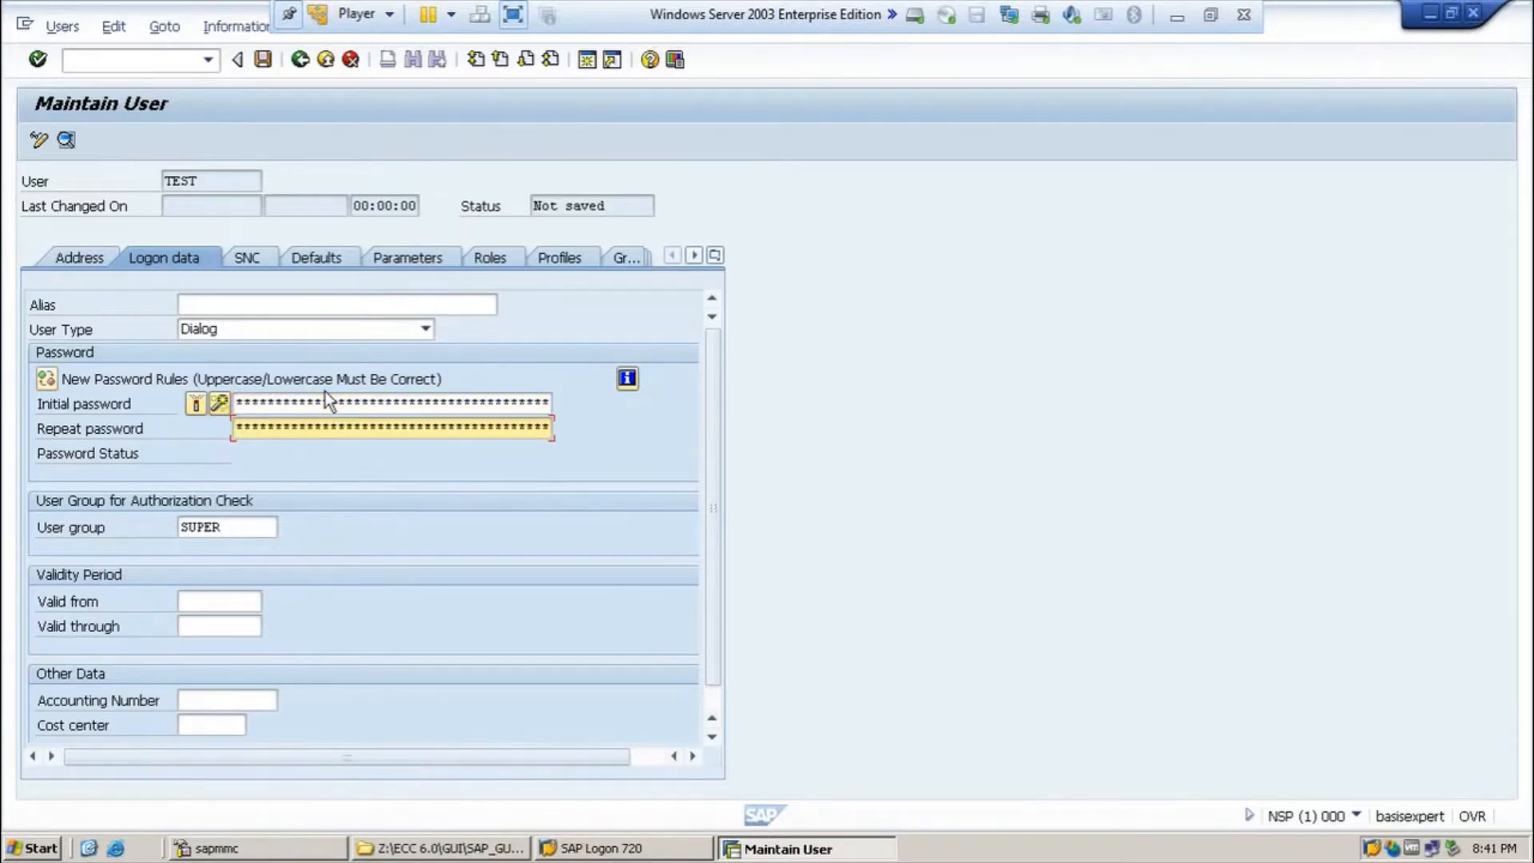
click(264, 61)
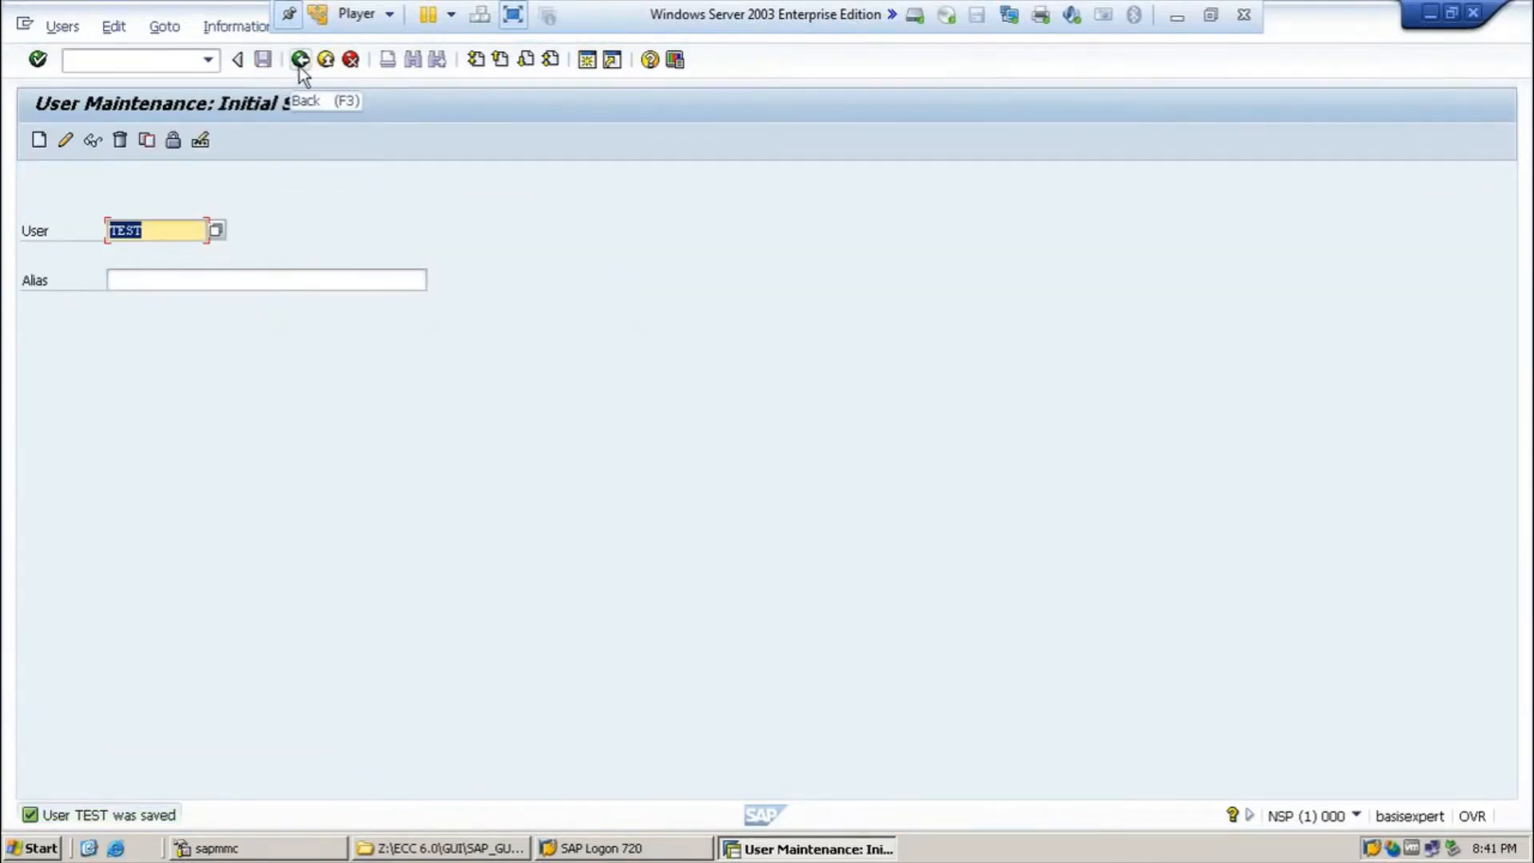
click(300, 63)
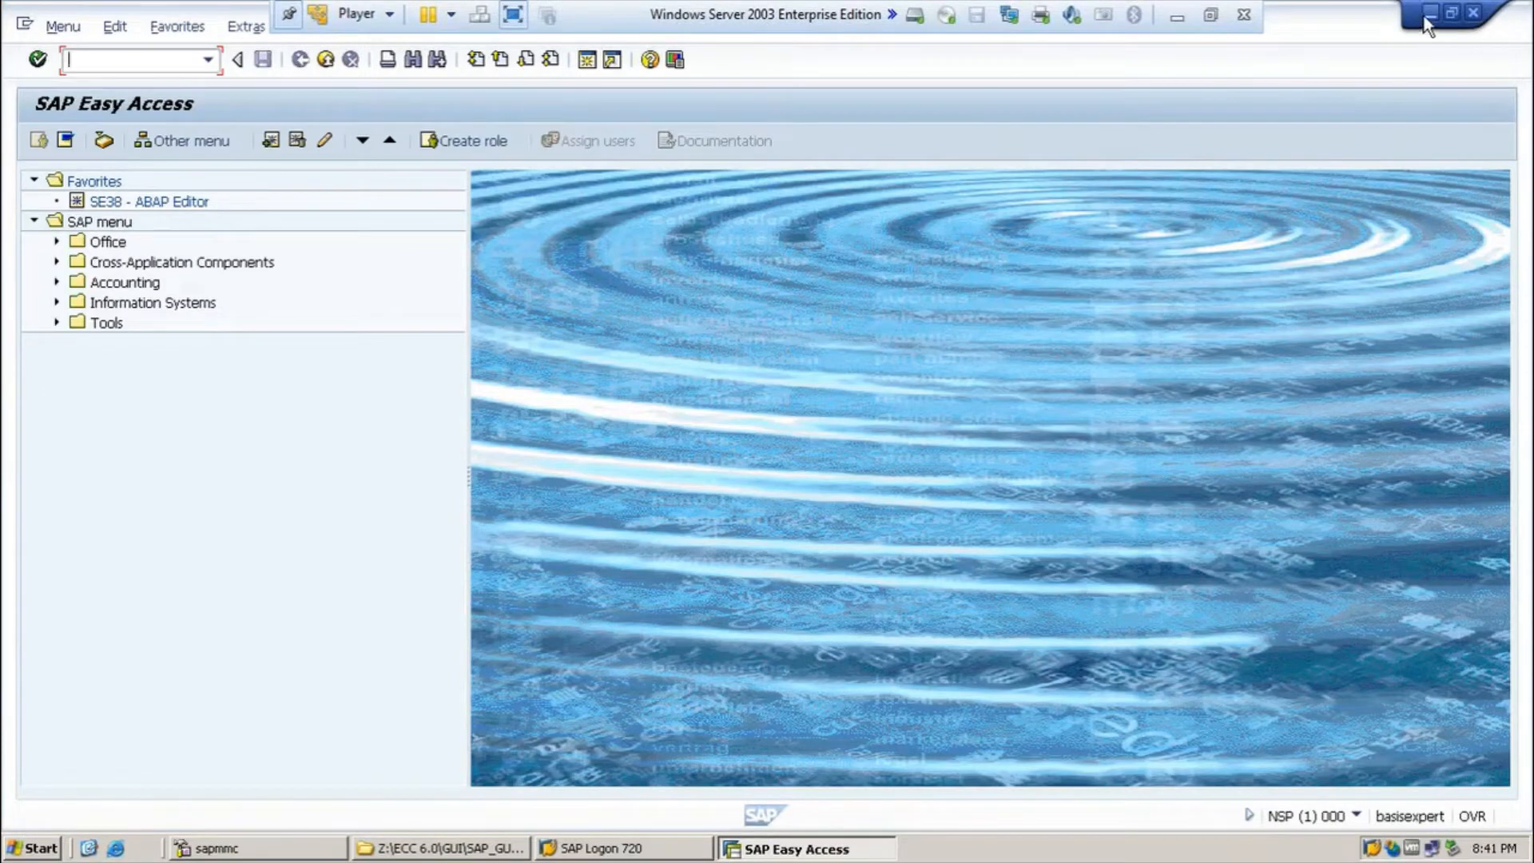
Step: Add bullet 'Import Profile Parameters ( RZ10)' and tag the user bullet with '- SU01'
click(1173, 21)
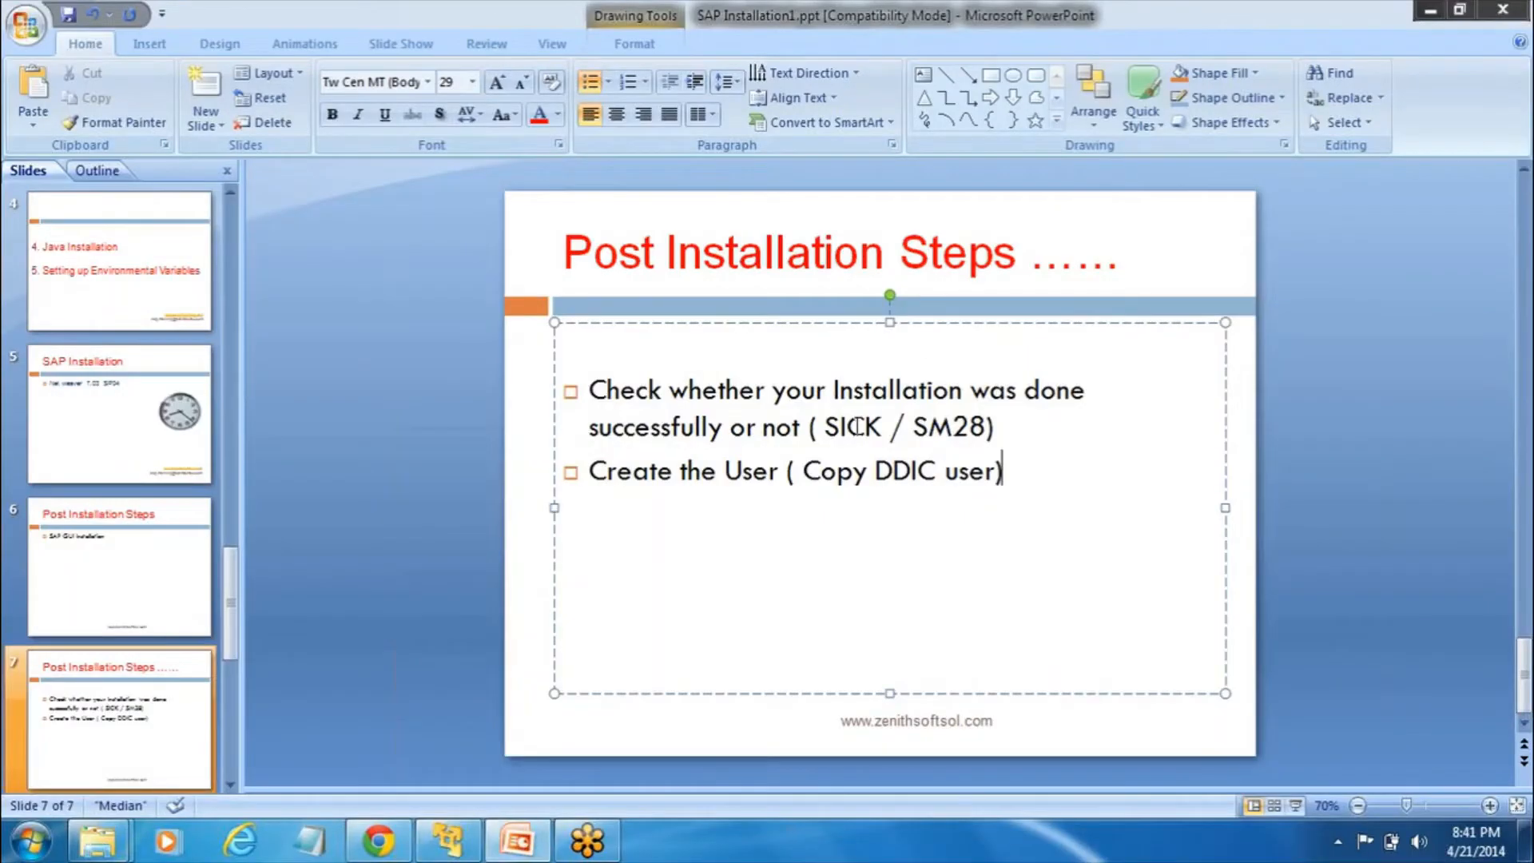
key(Return)
text(Impo)
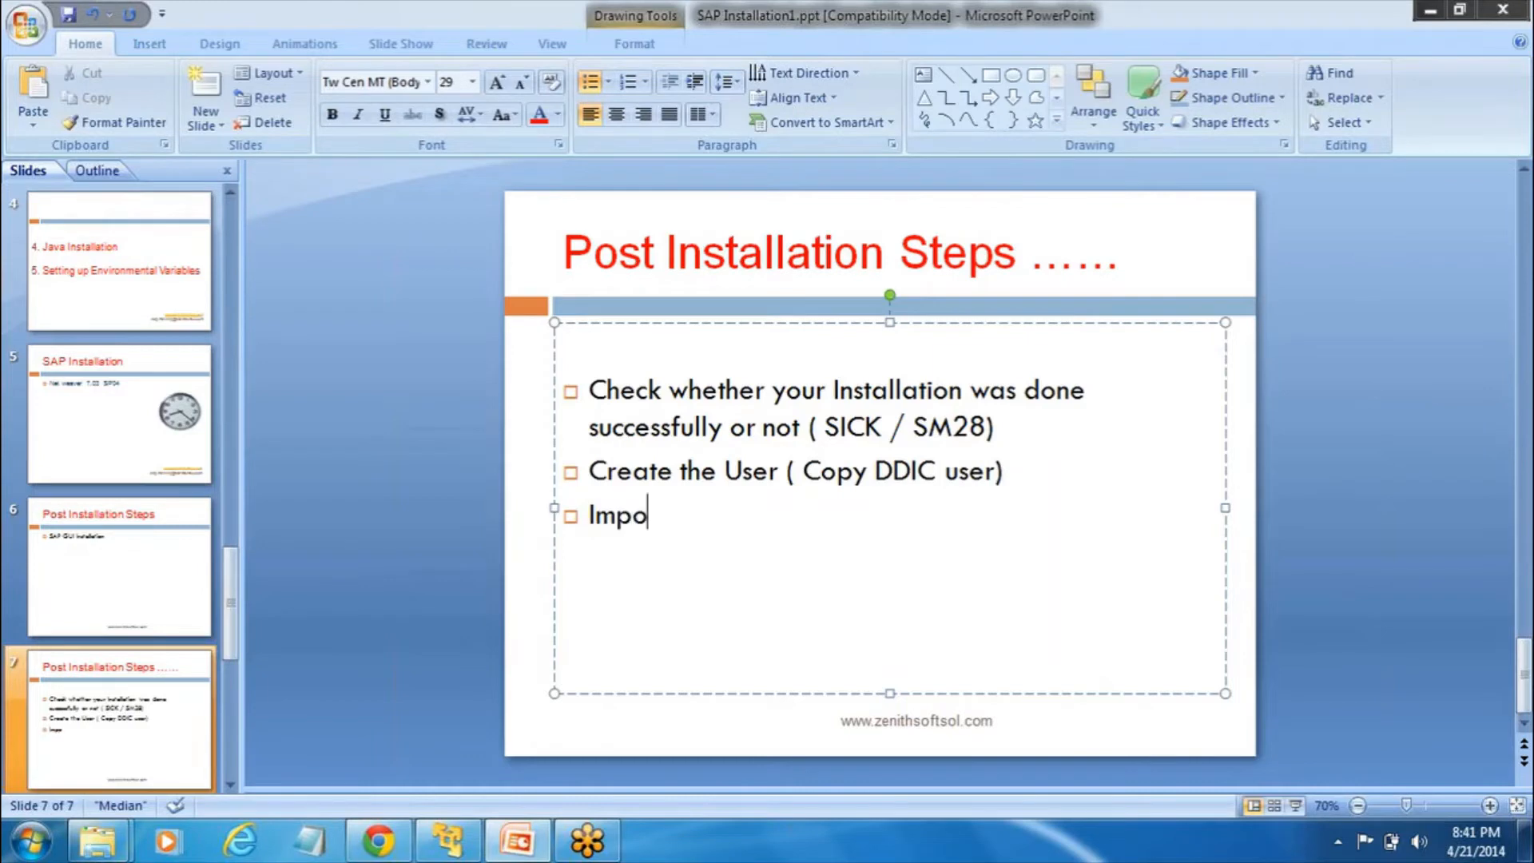
text(rt Profile)
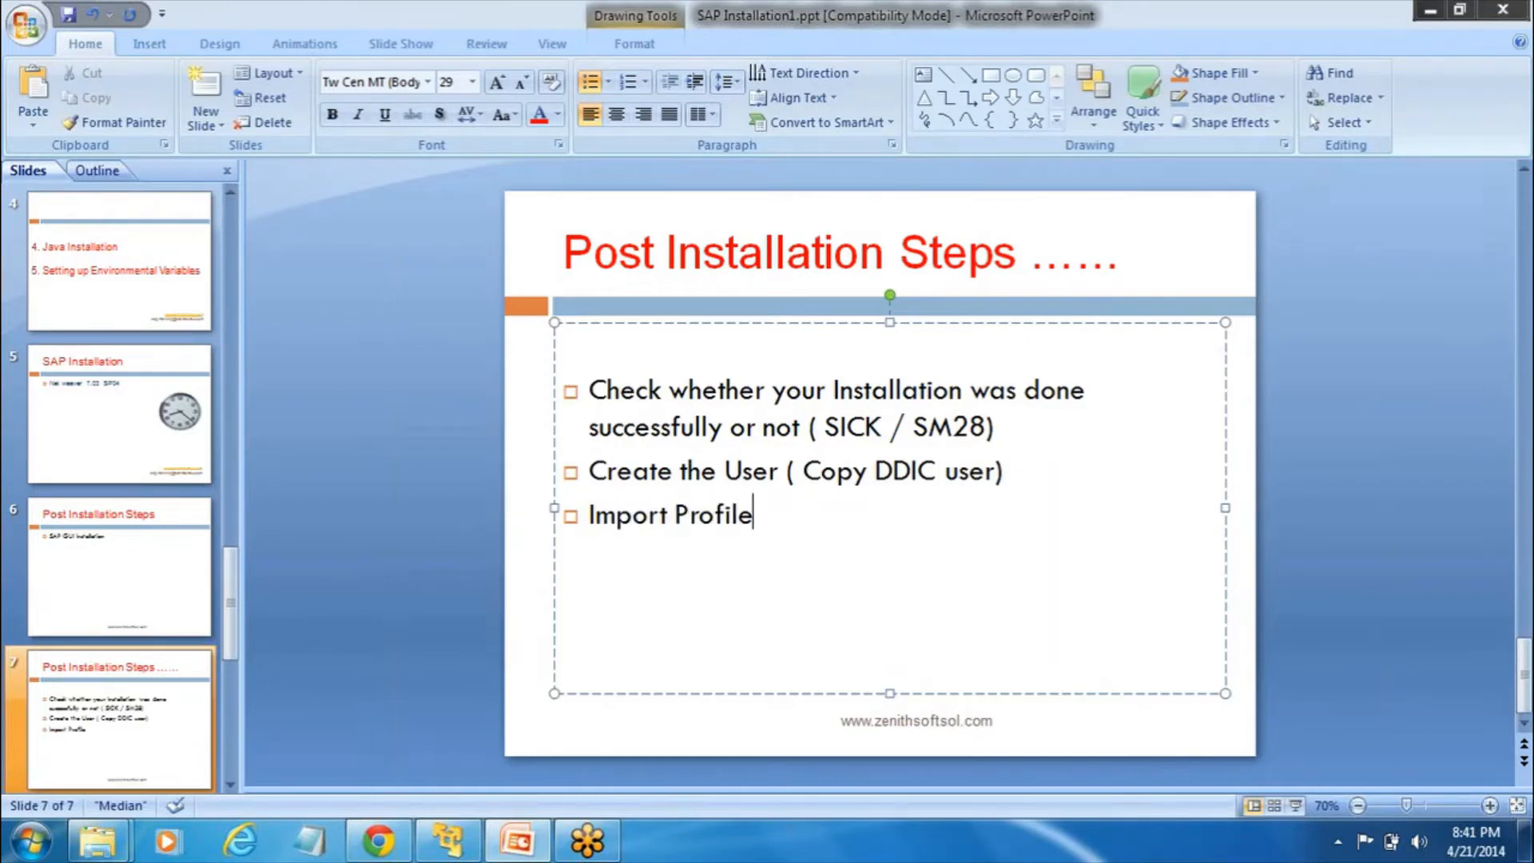
text( Parameters)
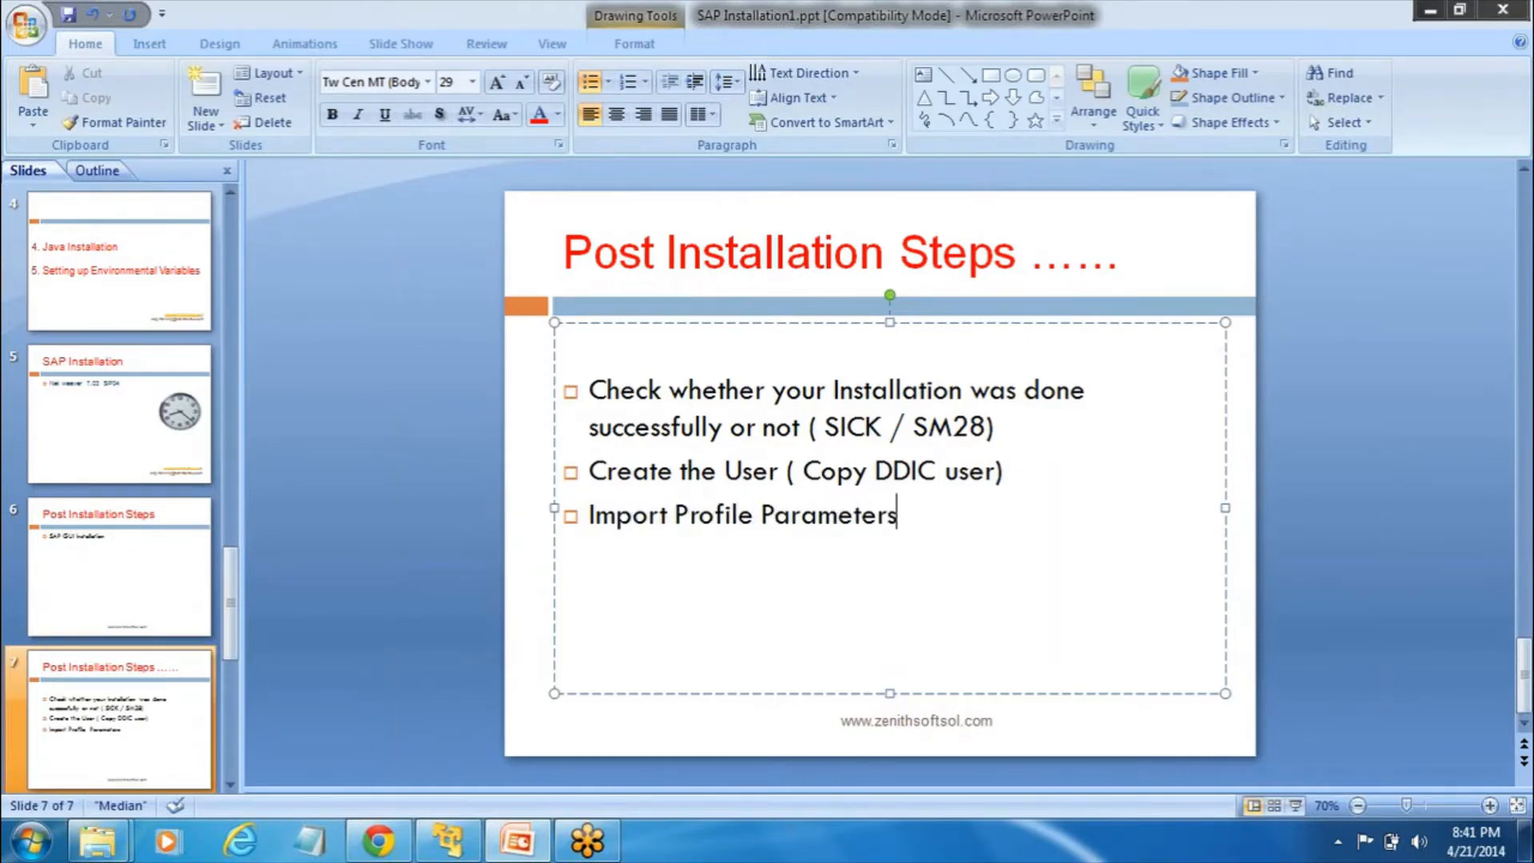
text( ( RZ10))
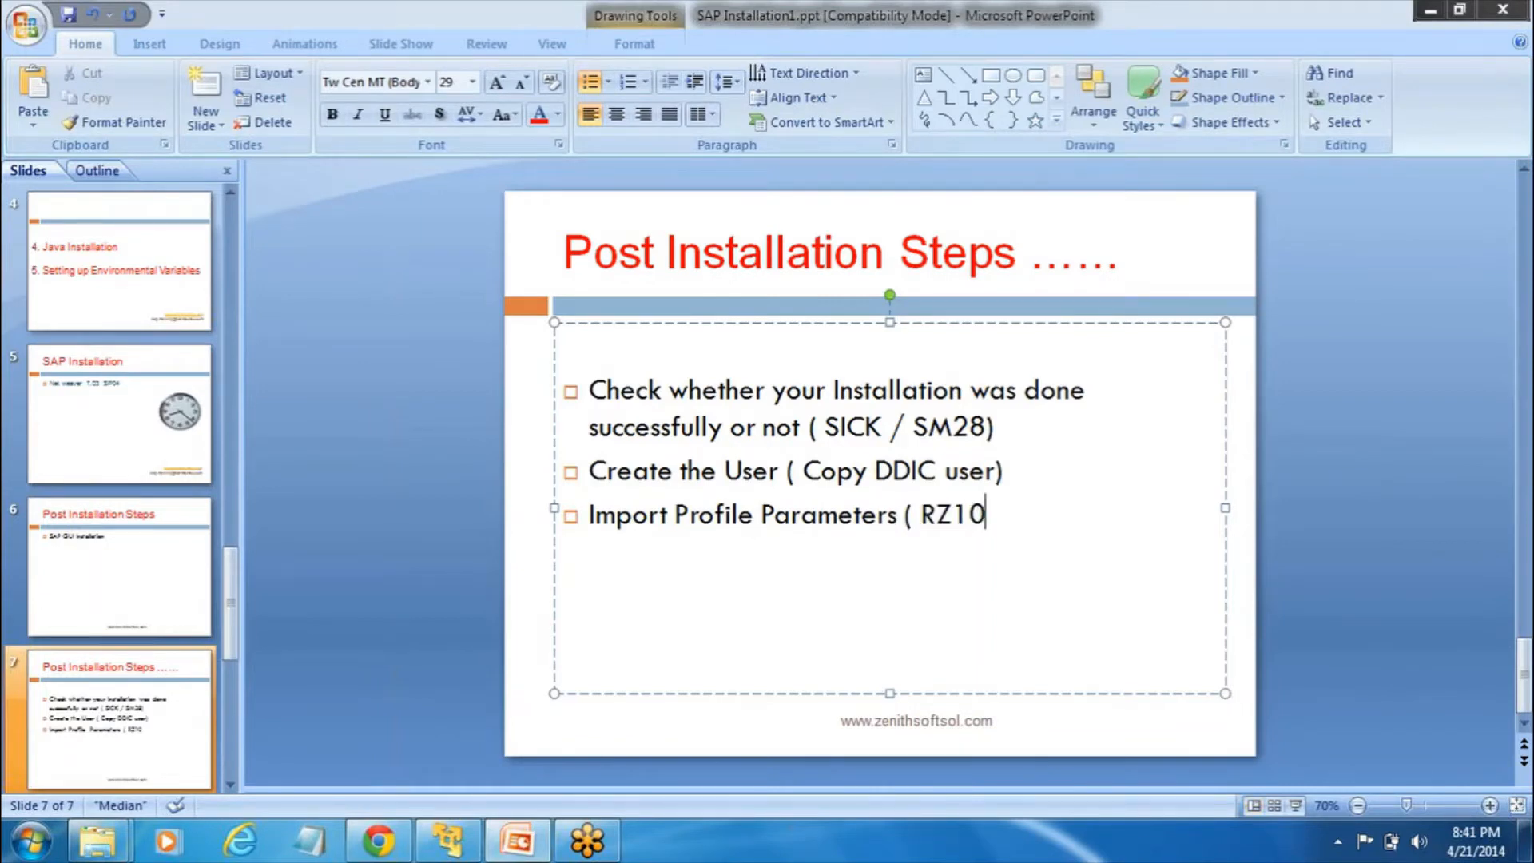
click(1050, 470)
text(- )
text(SU)
text(01)
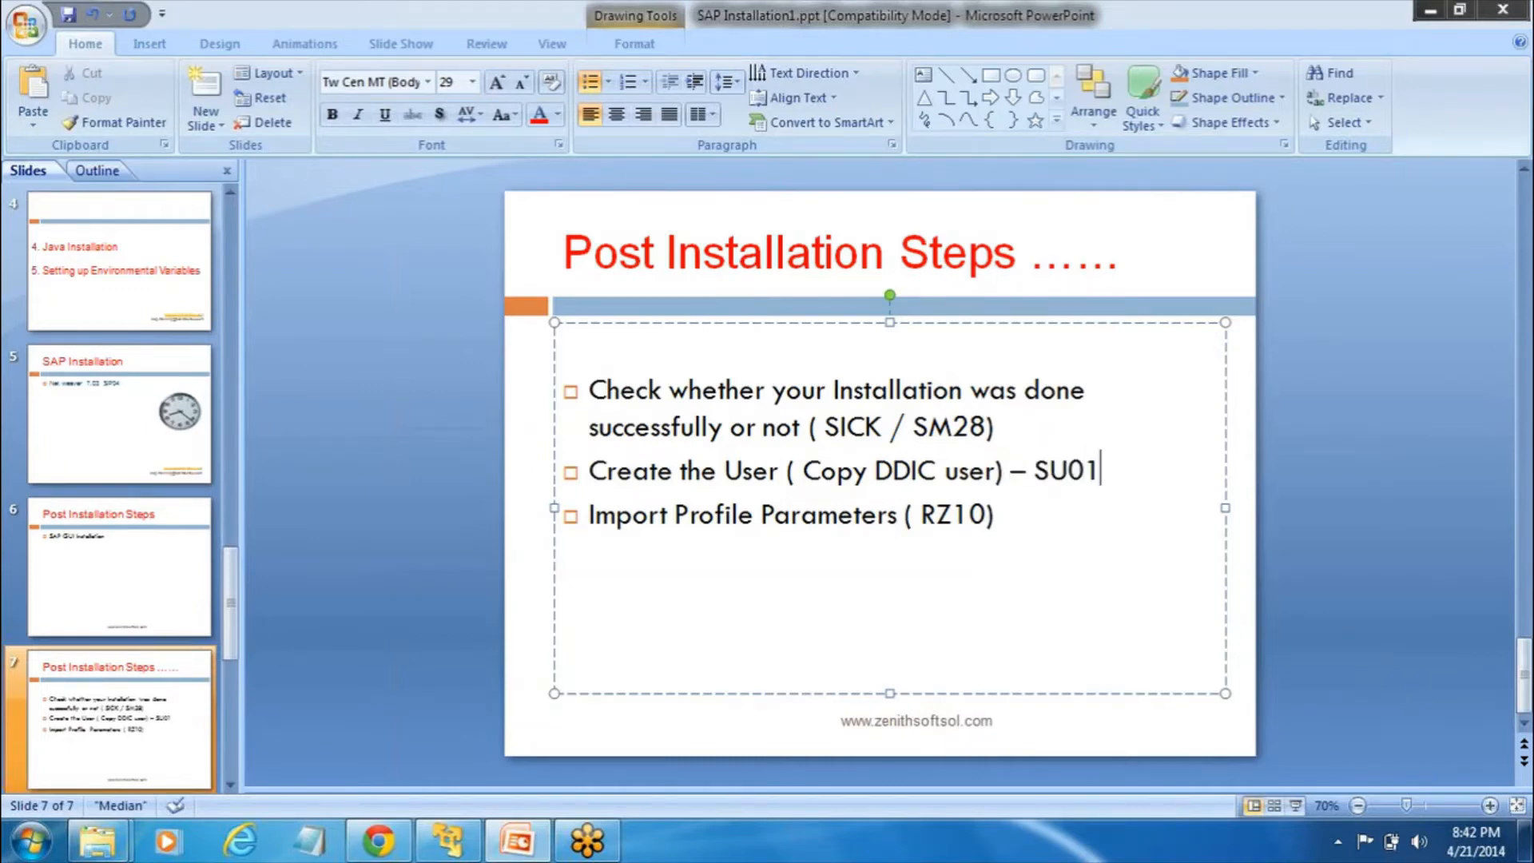
click(1023, 515)
click(453, 846)
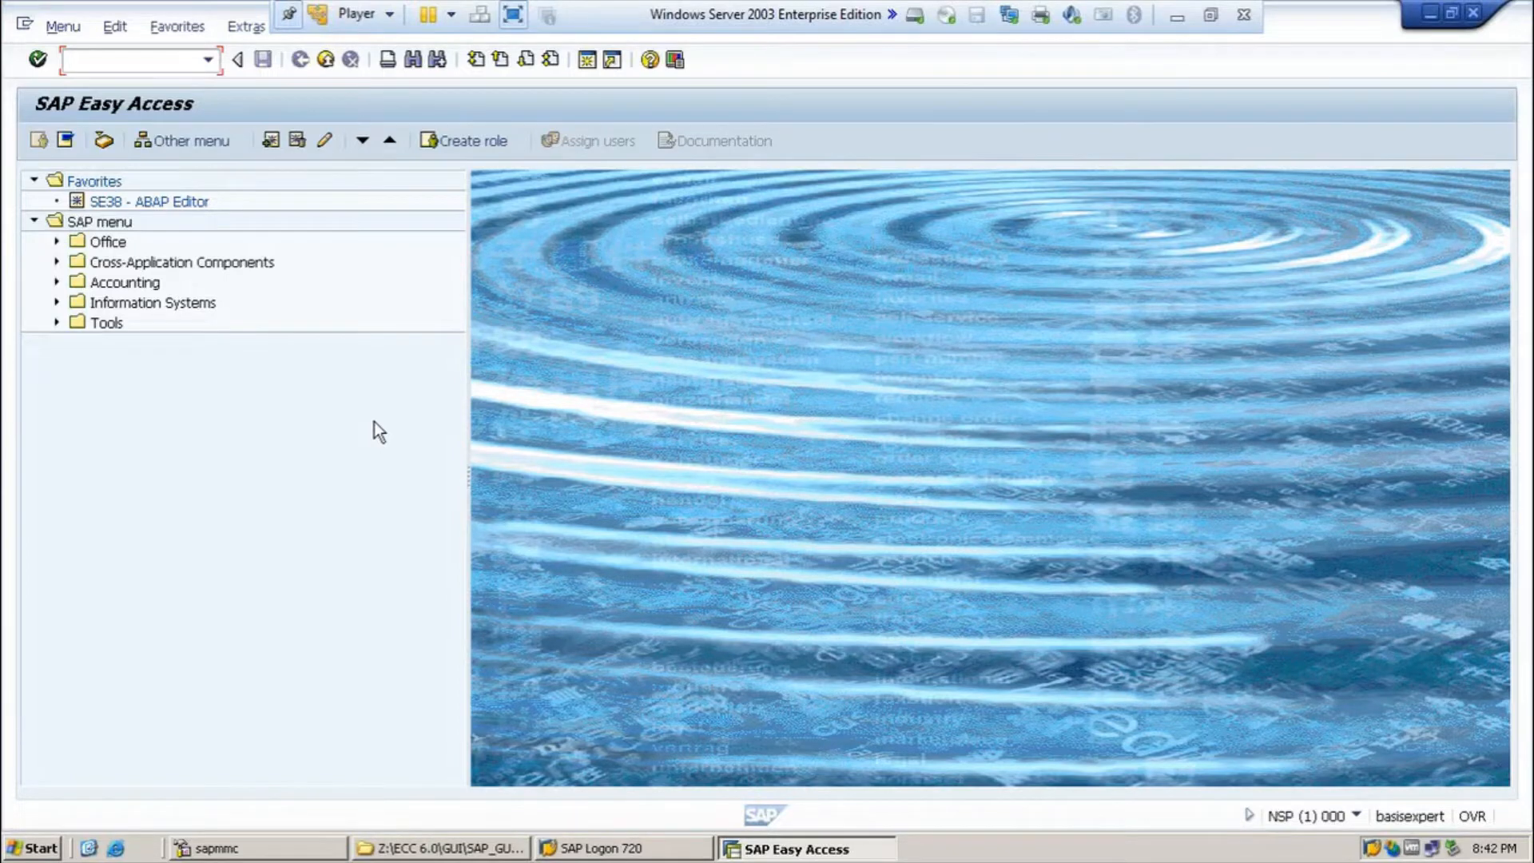
Step: In RZ10, import profiles of all active servers via Utilities > Import profiles
text(rz10)
key(Return)
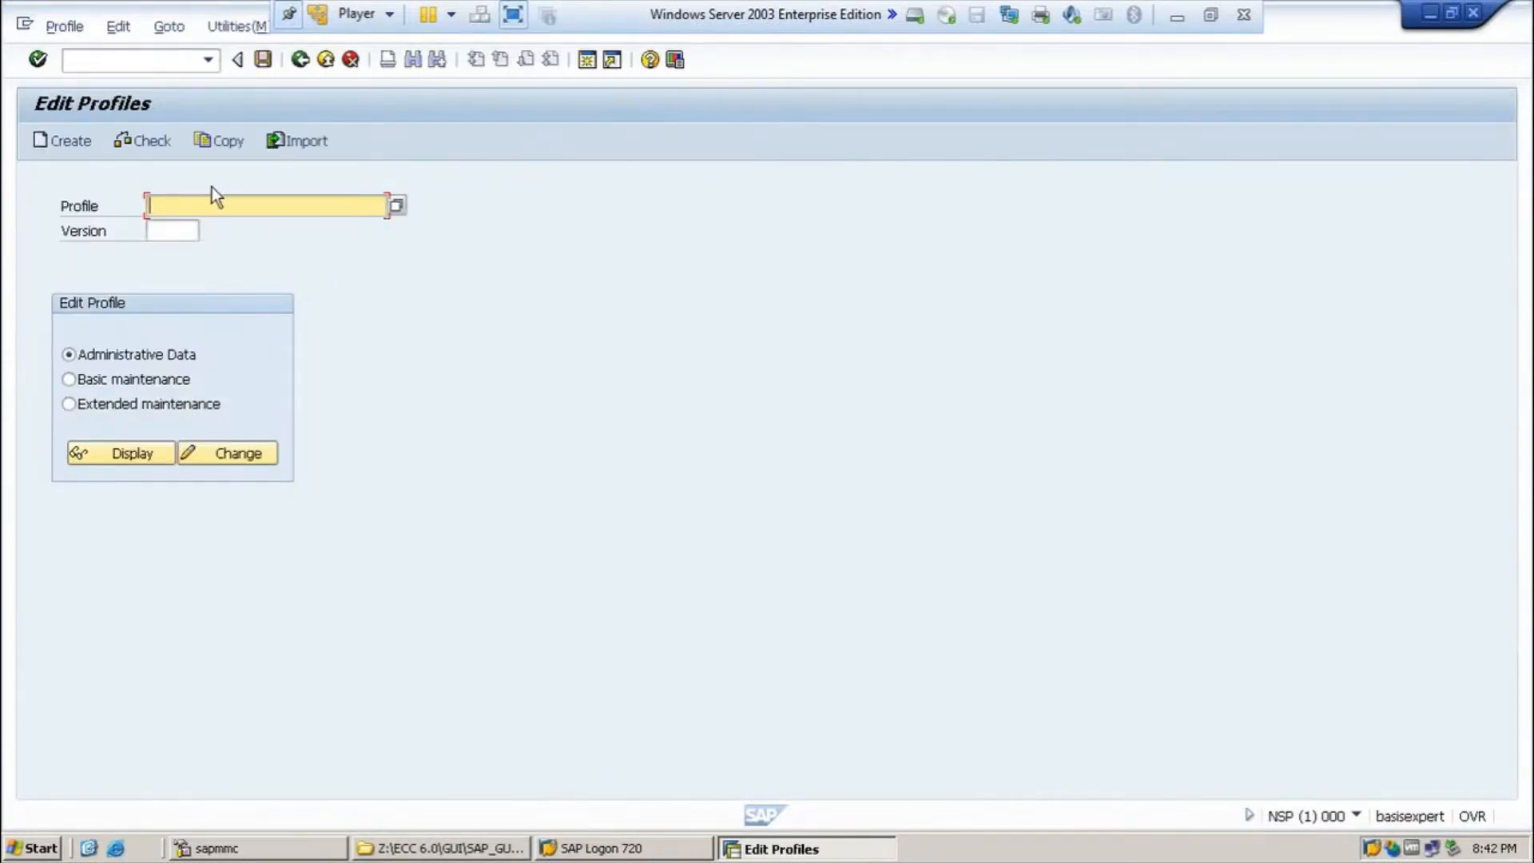
click(232, 31)
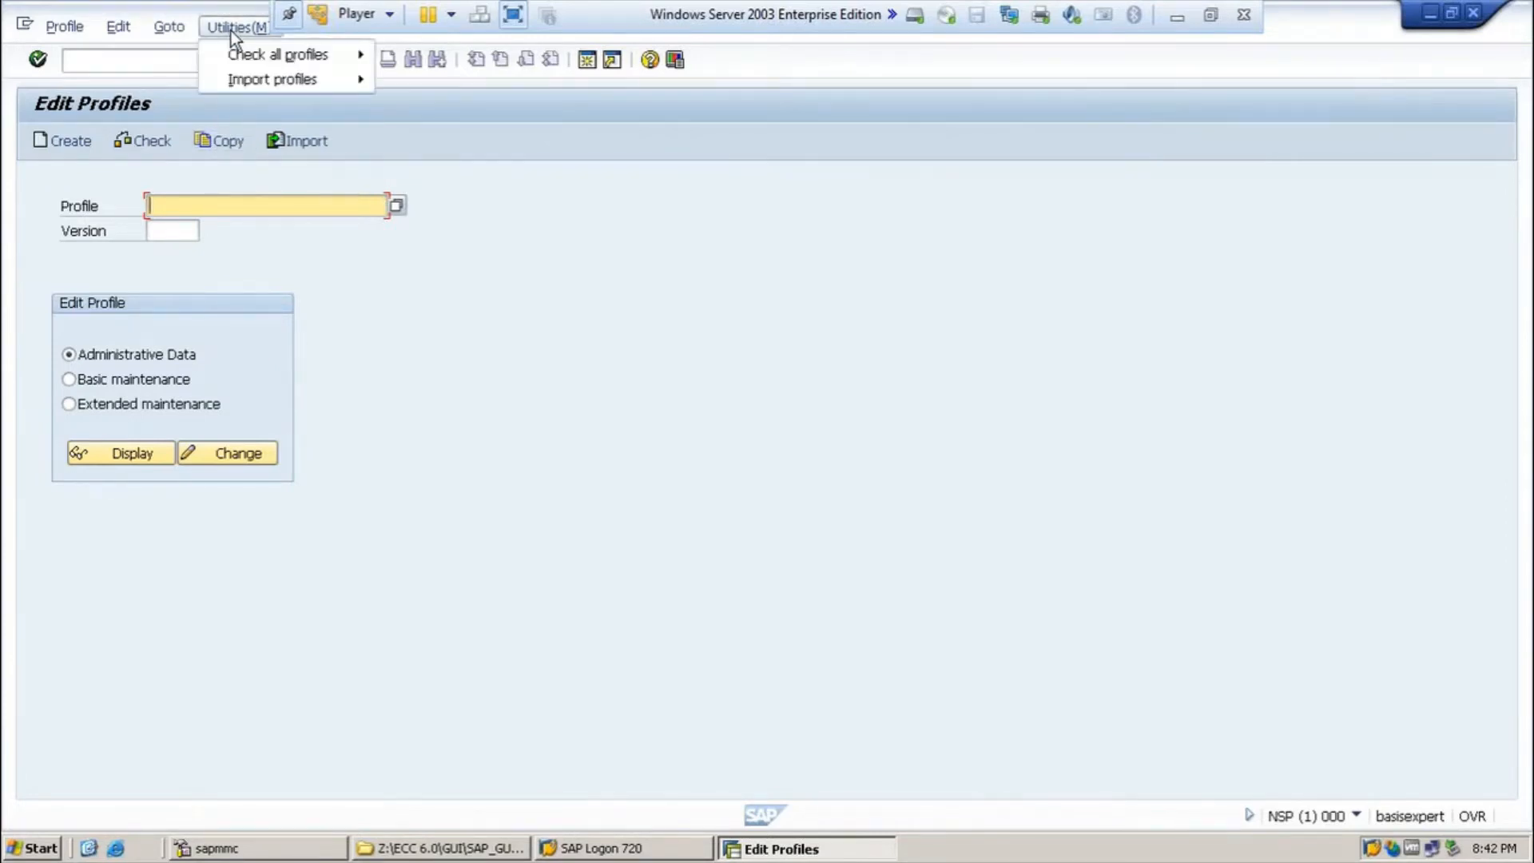
mouse_move(246, 86)
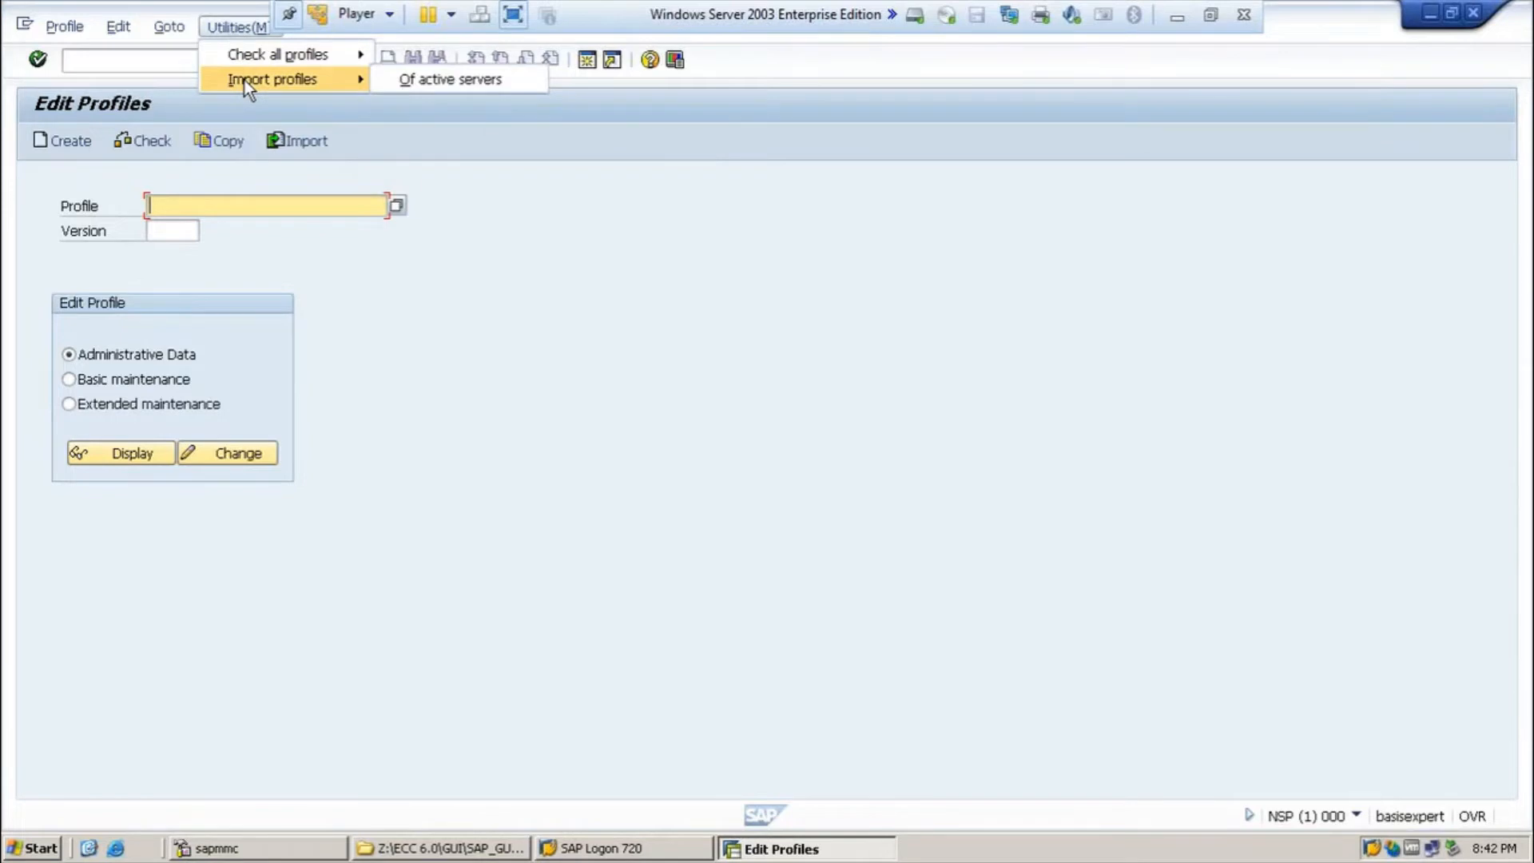
click(421, 78)
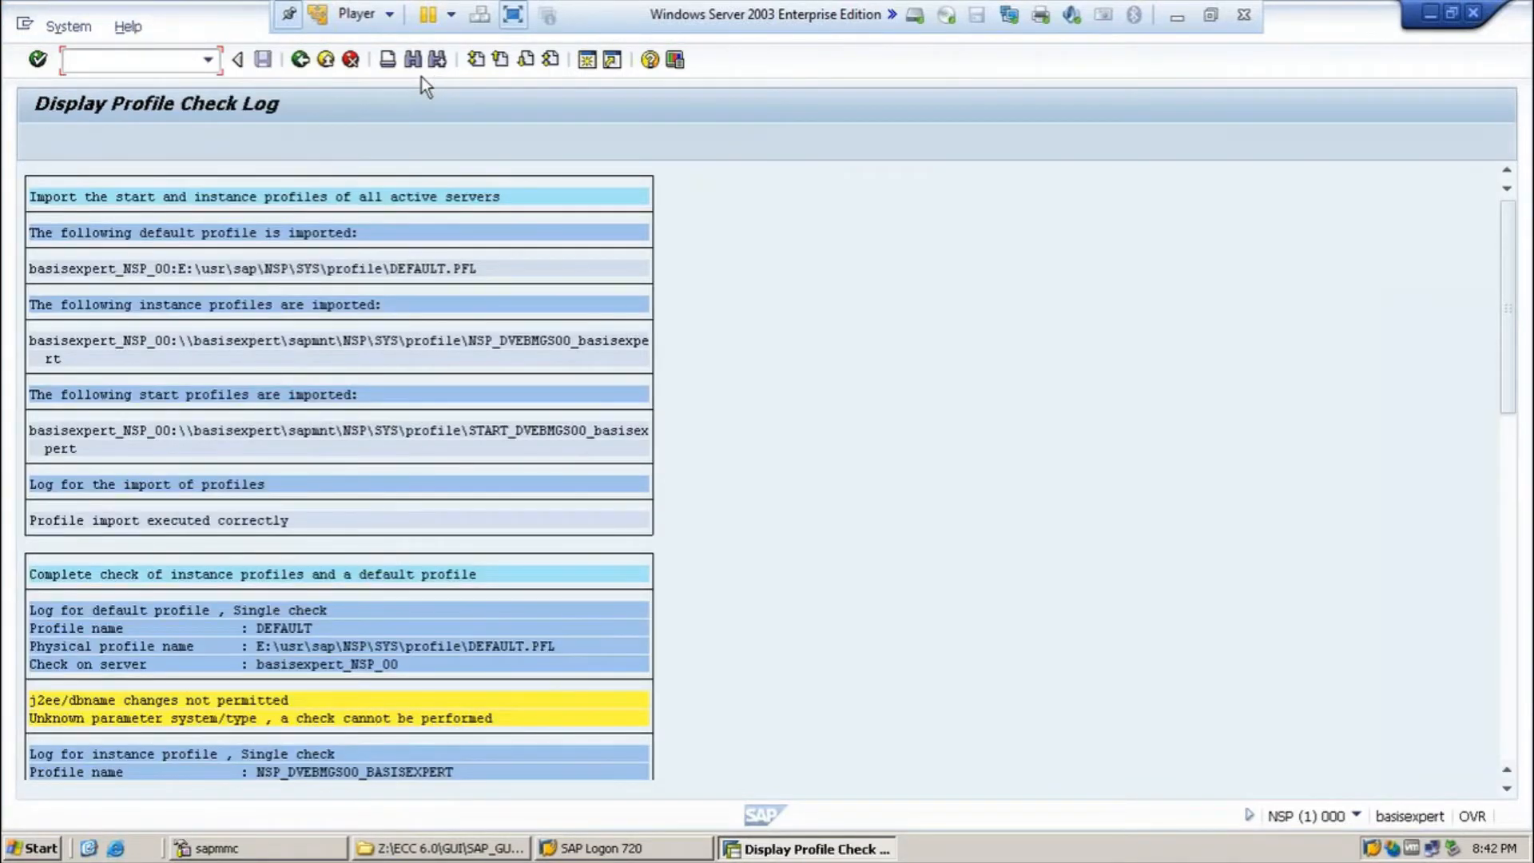
click(307, 67)
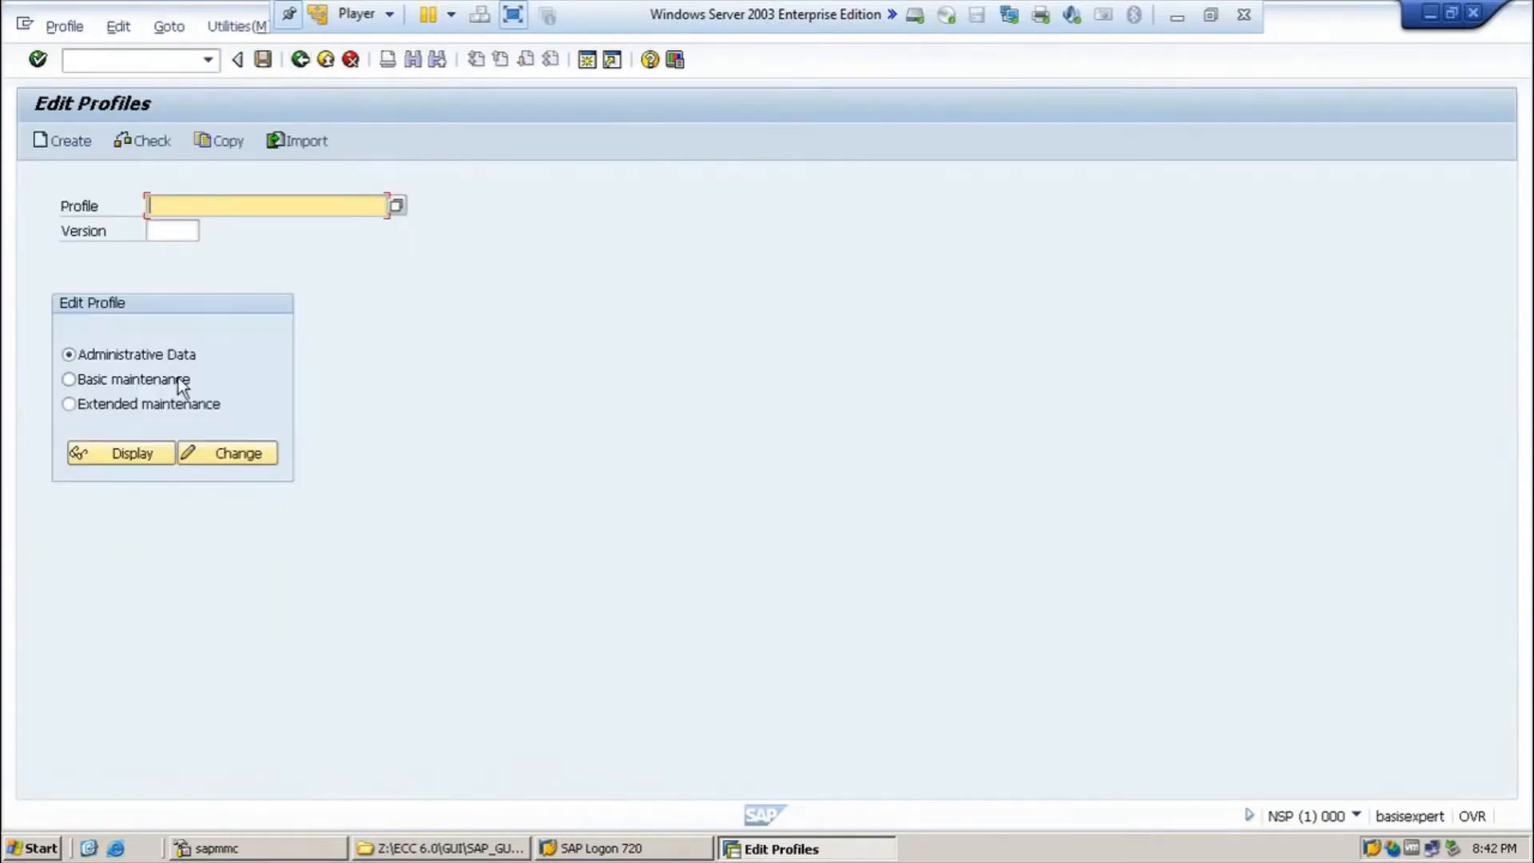
Step: Display the parameters of instance profile NSP_DVEBMGS00_BASISEXPERT under Extended maintenance
click(163, 409)
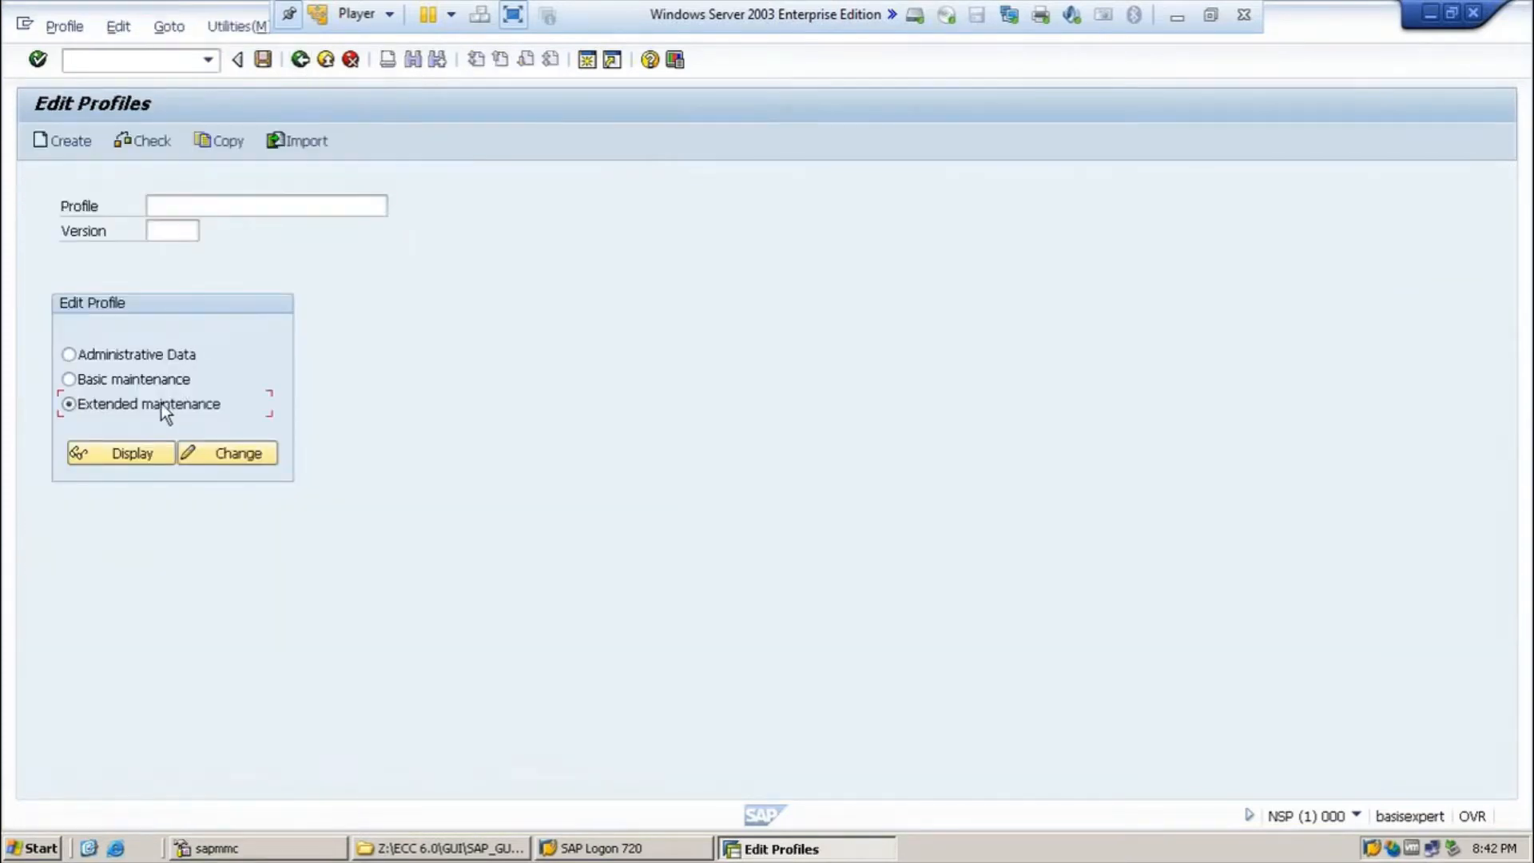
click(299, 209)
click(397, 213)
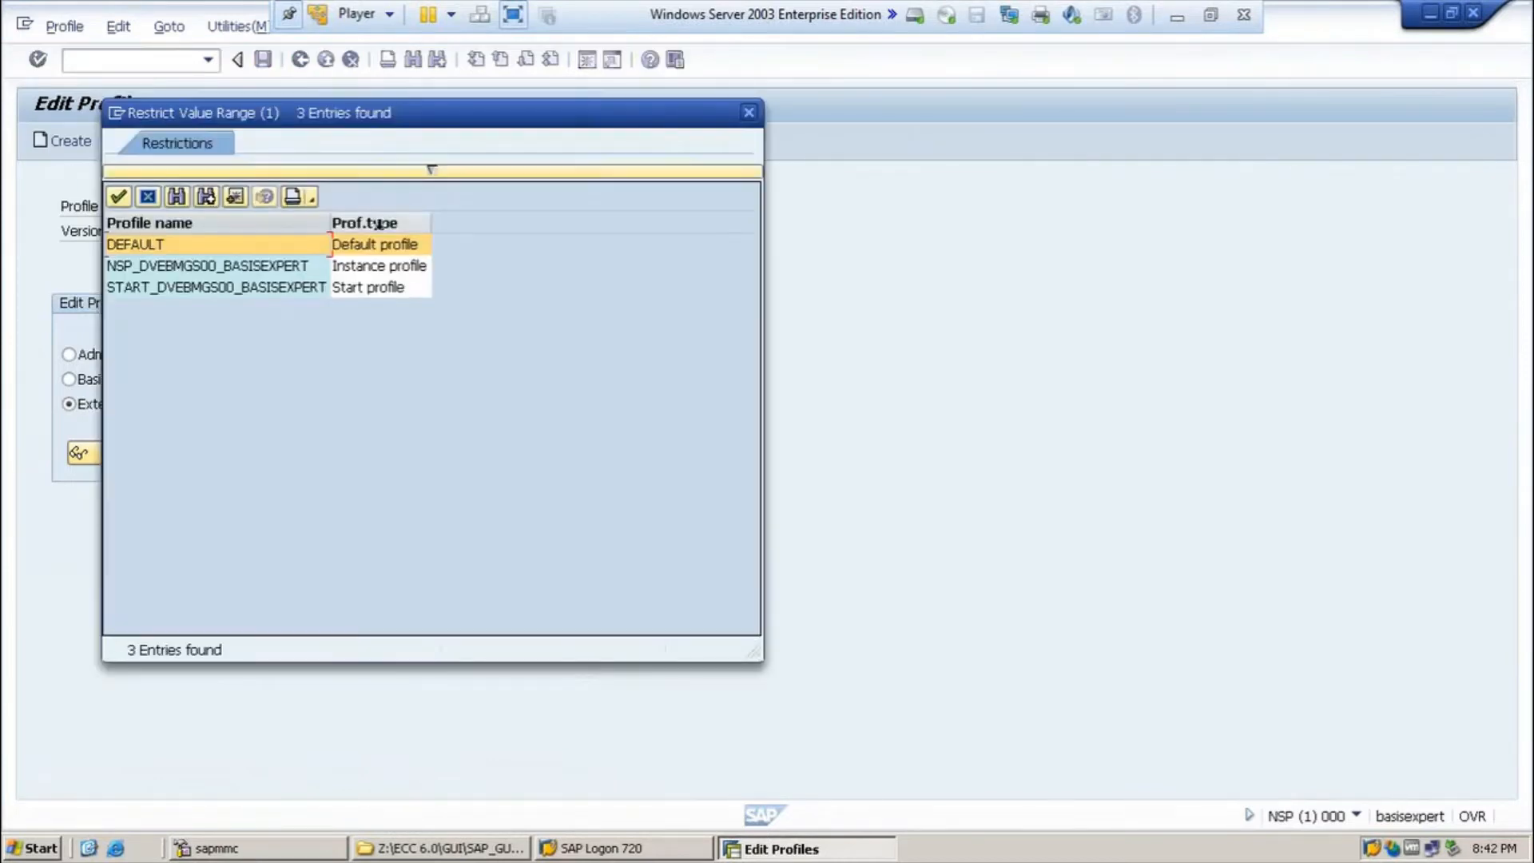
click(357, 267)
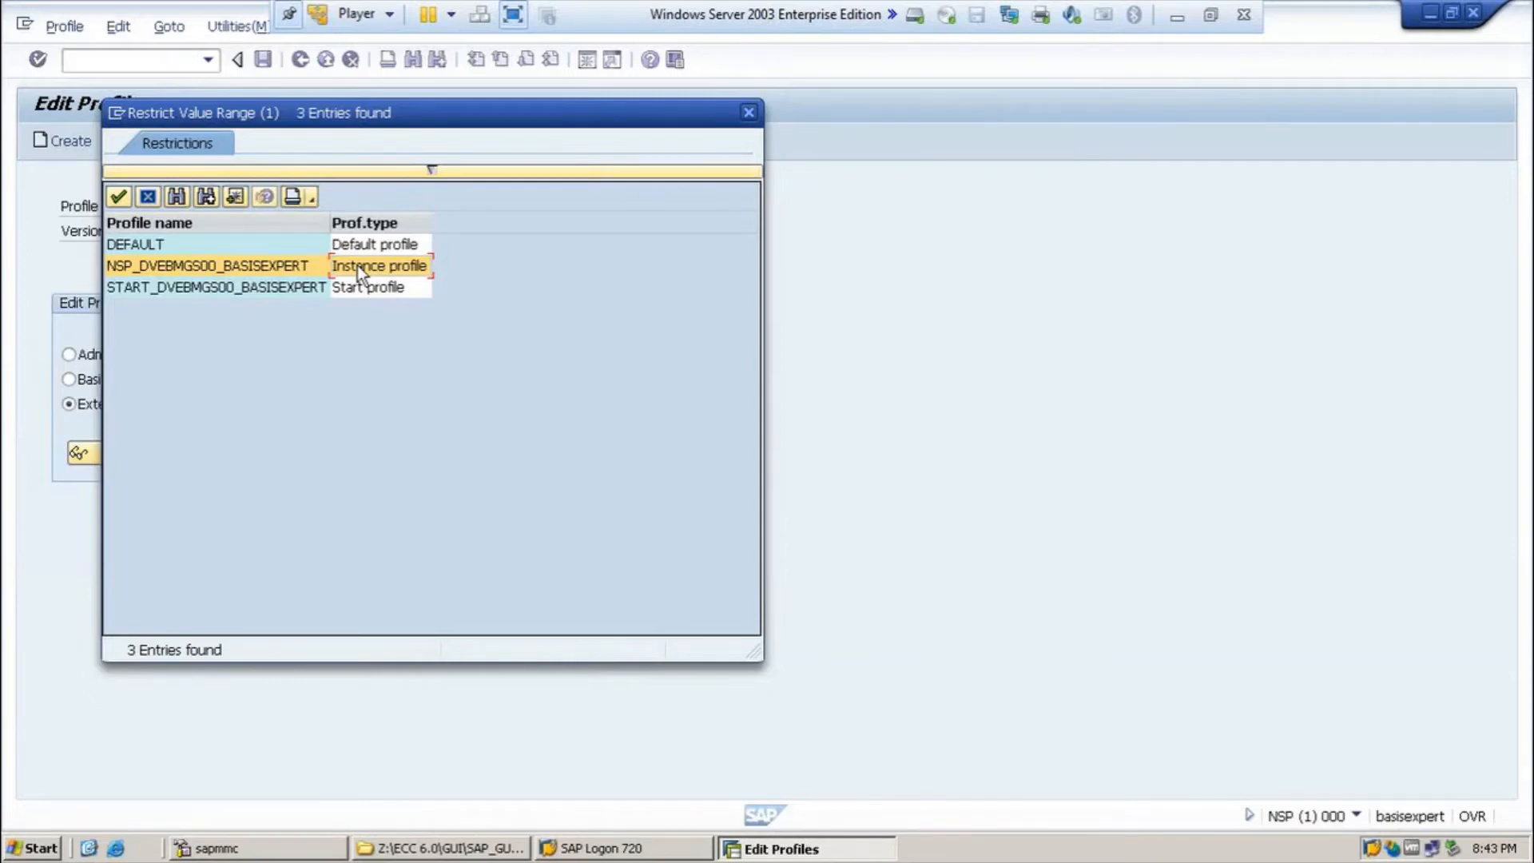
click(309, 271)
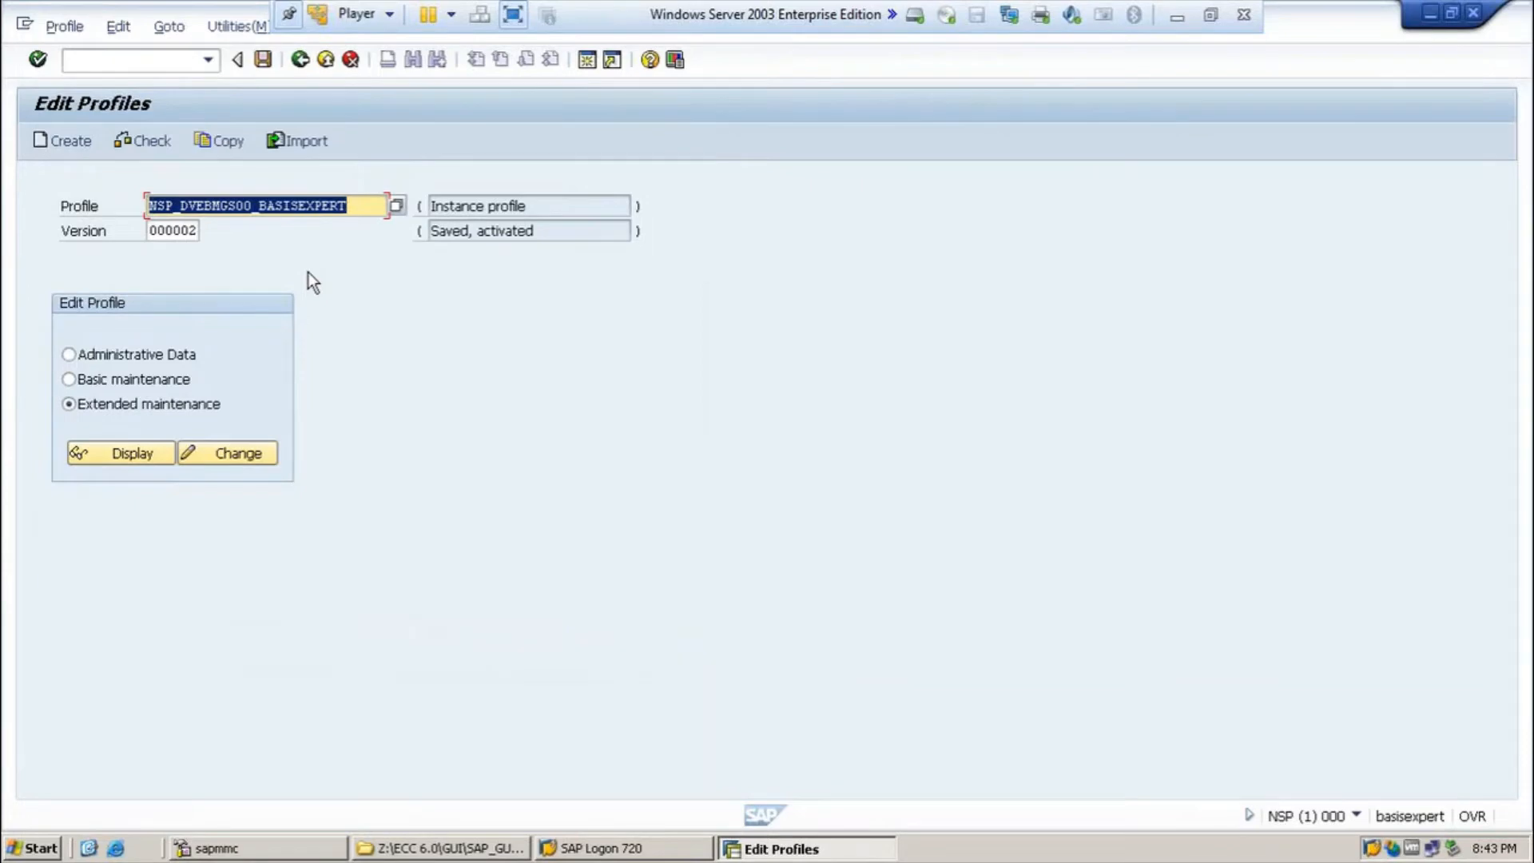
click(150, 449)
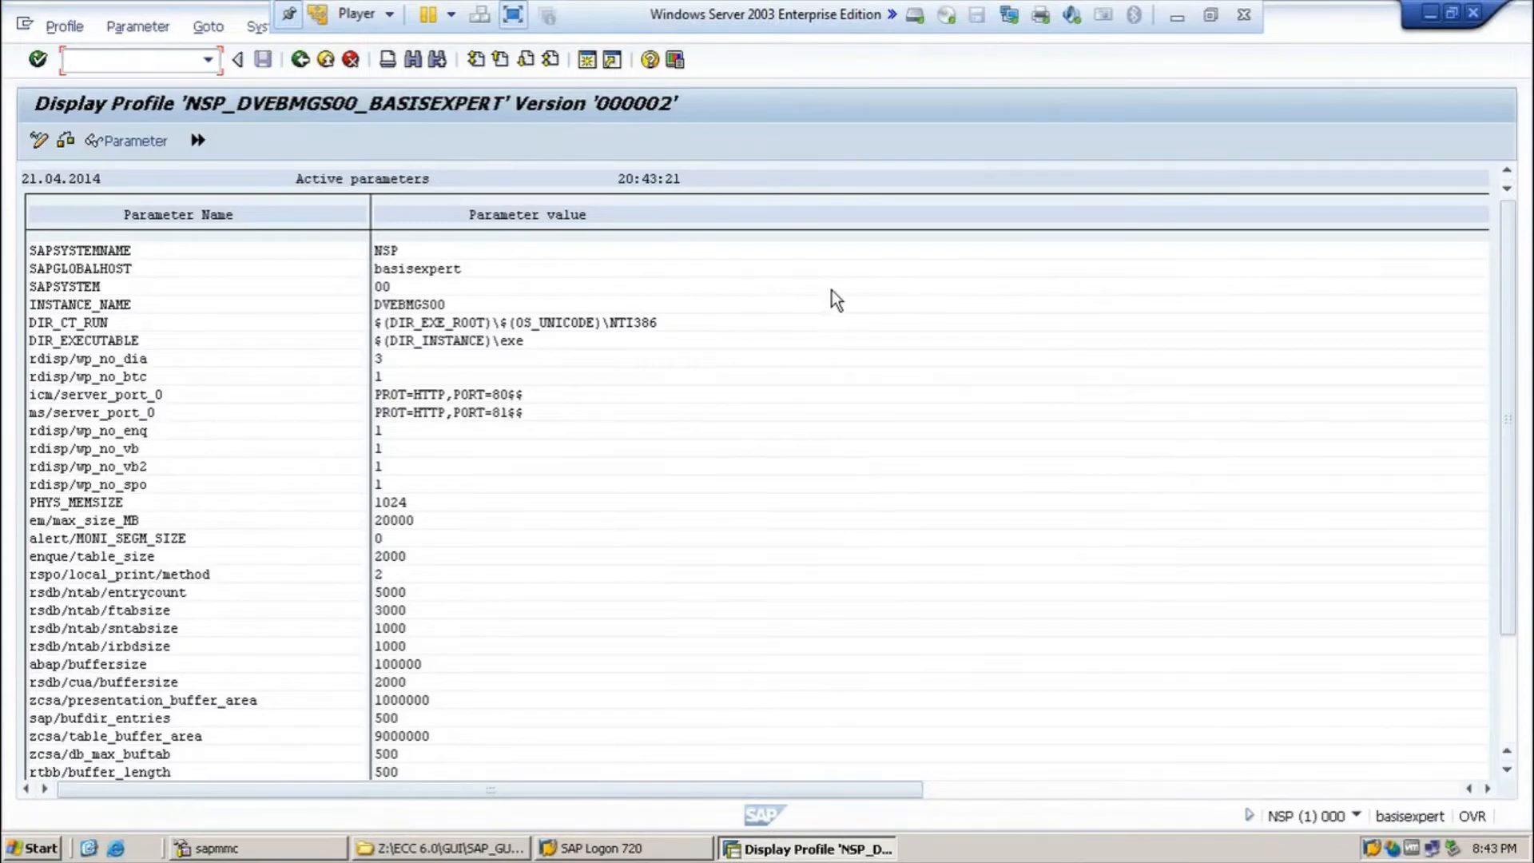
click(303, 65)
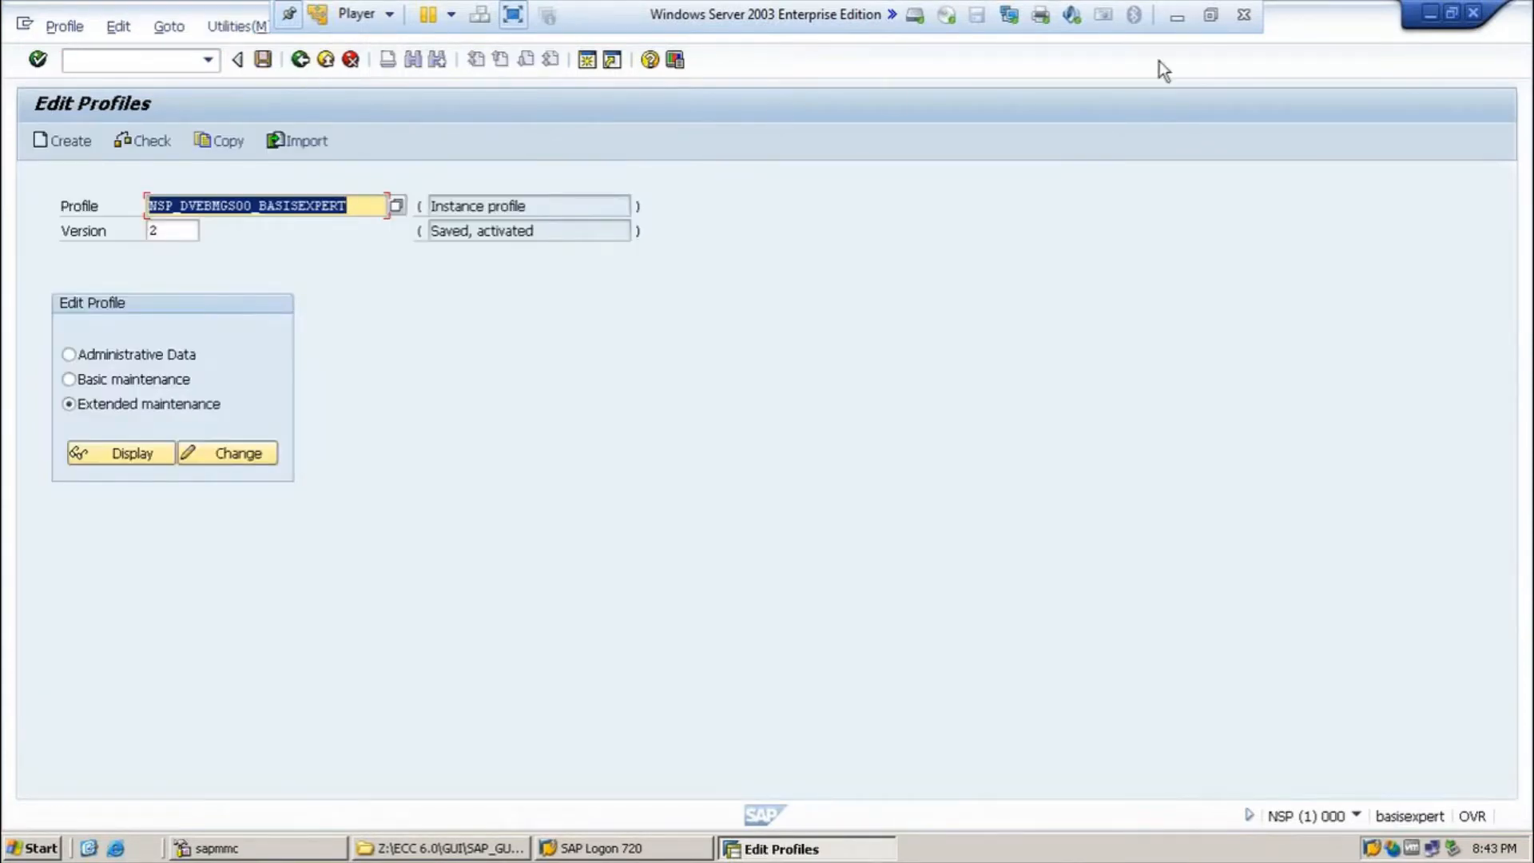
click(1178, 24)
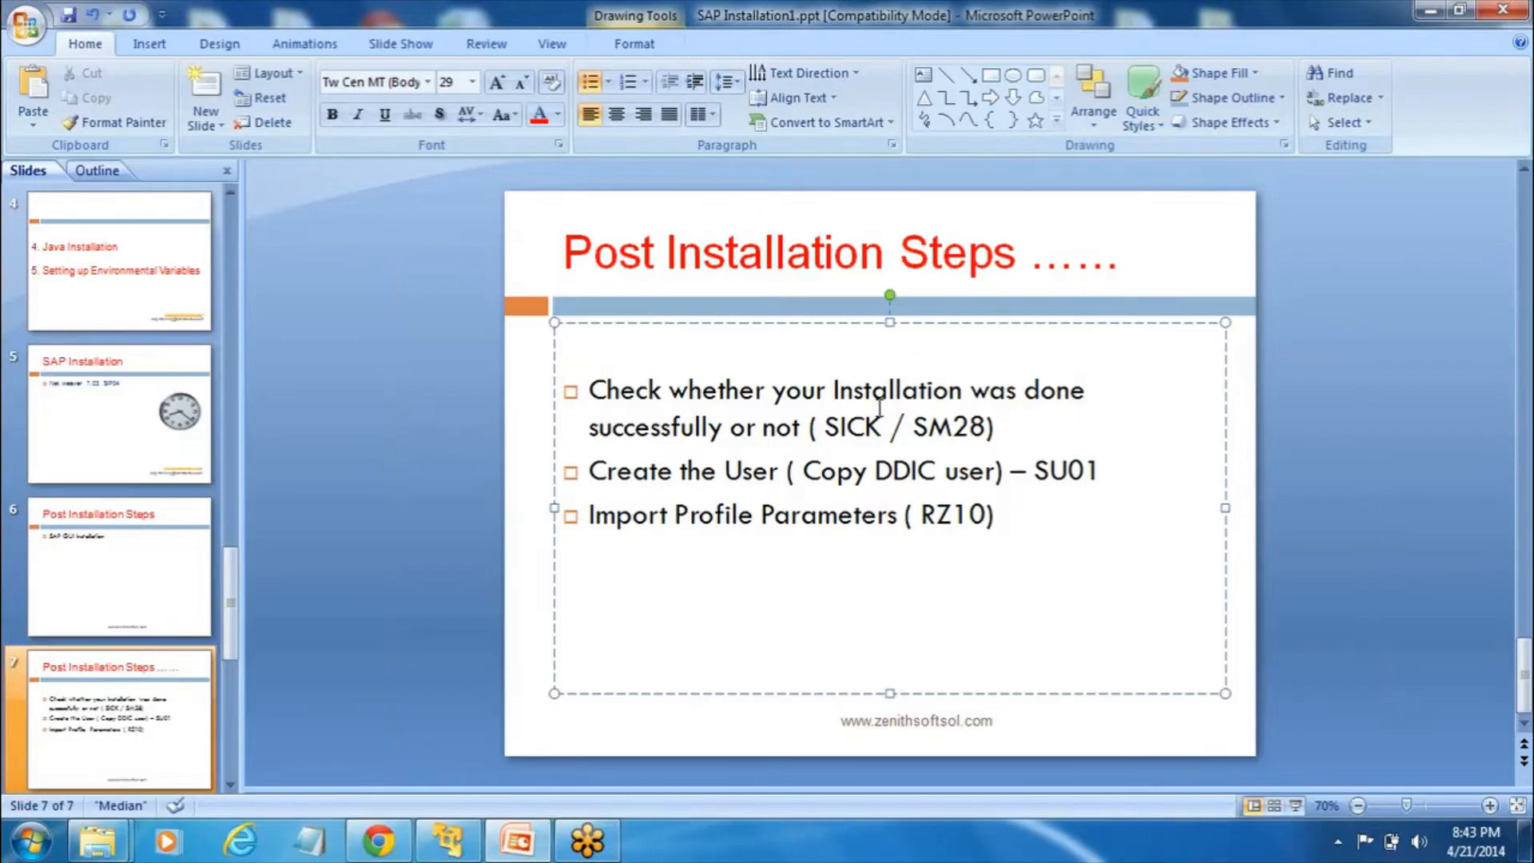
Step: Add a fourth bullet 'Install the License (SLICENSE)' below the RZ10 line on slide 7
key(Return)
text(Install the Lice)
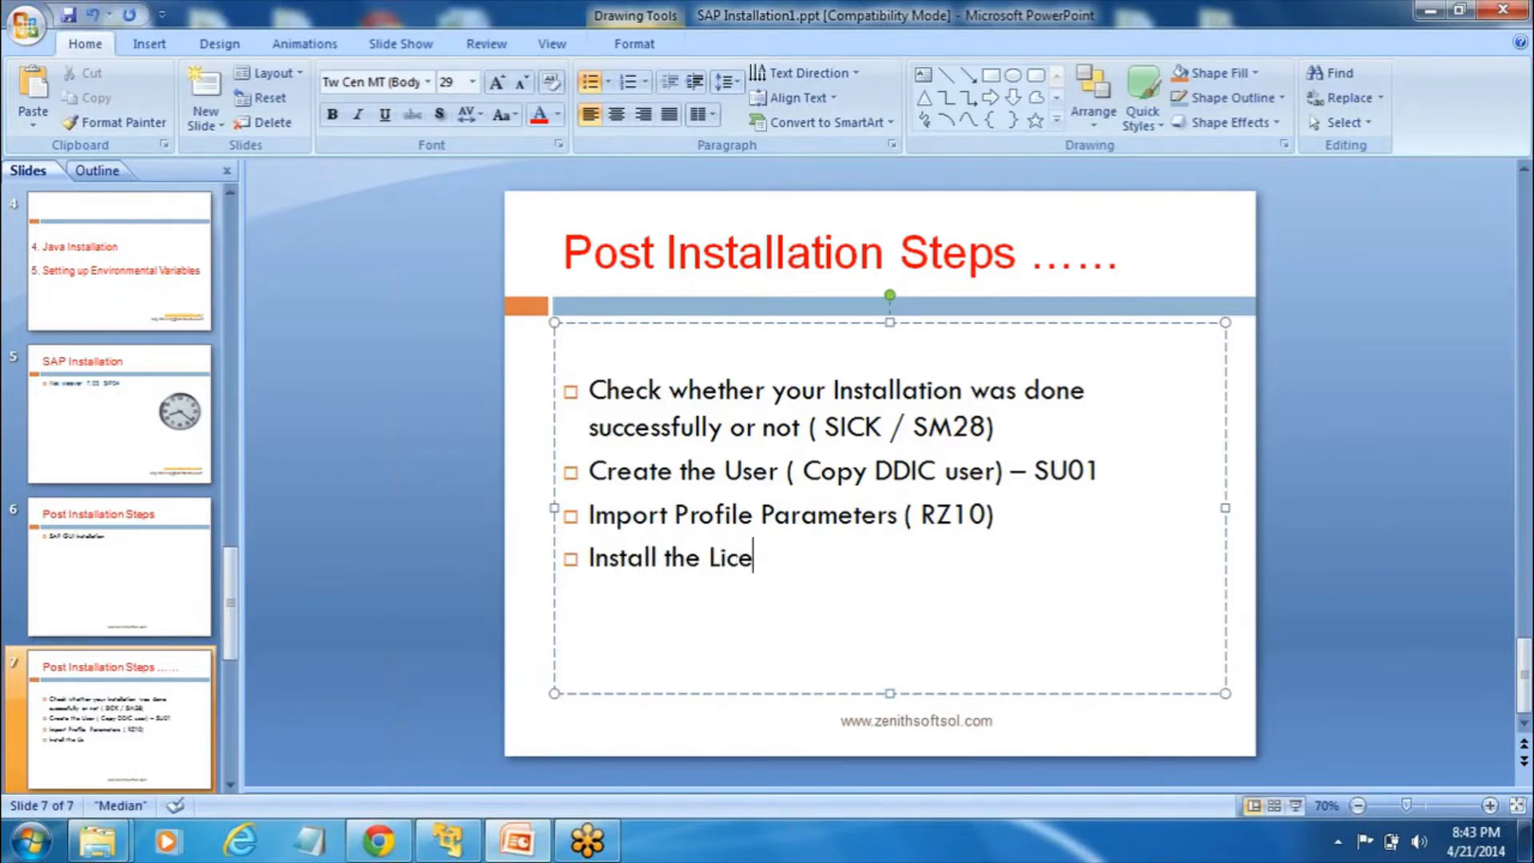
text(nse)
text((S)
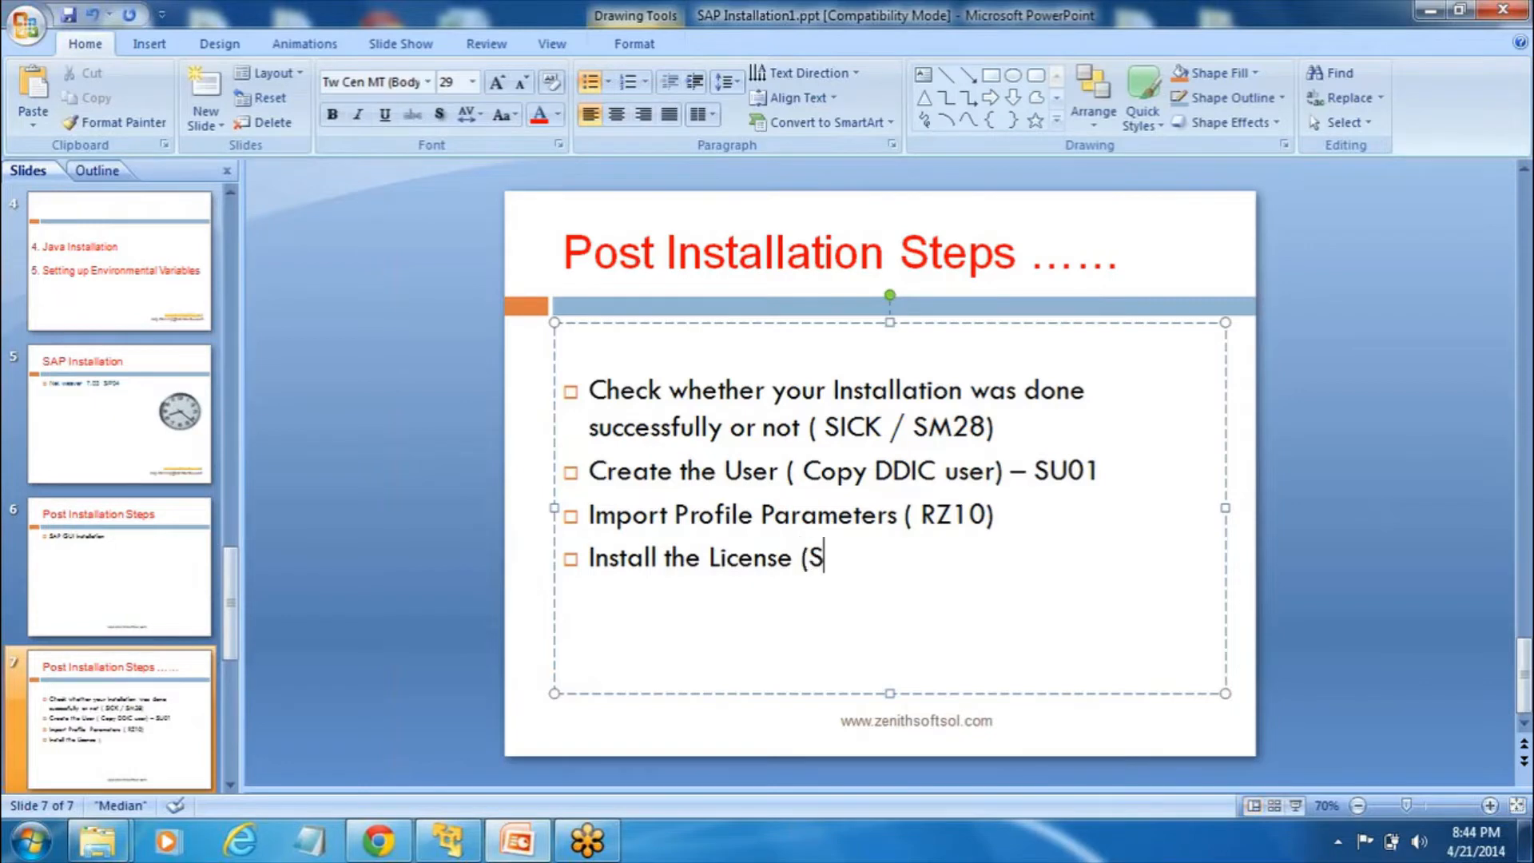
text(LICENSE))
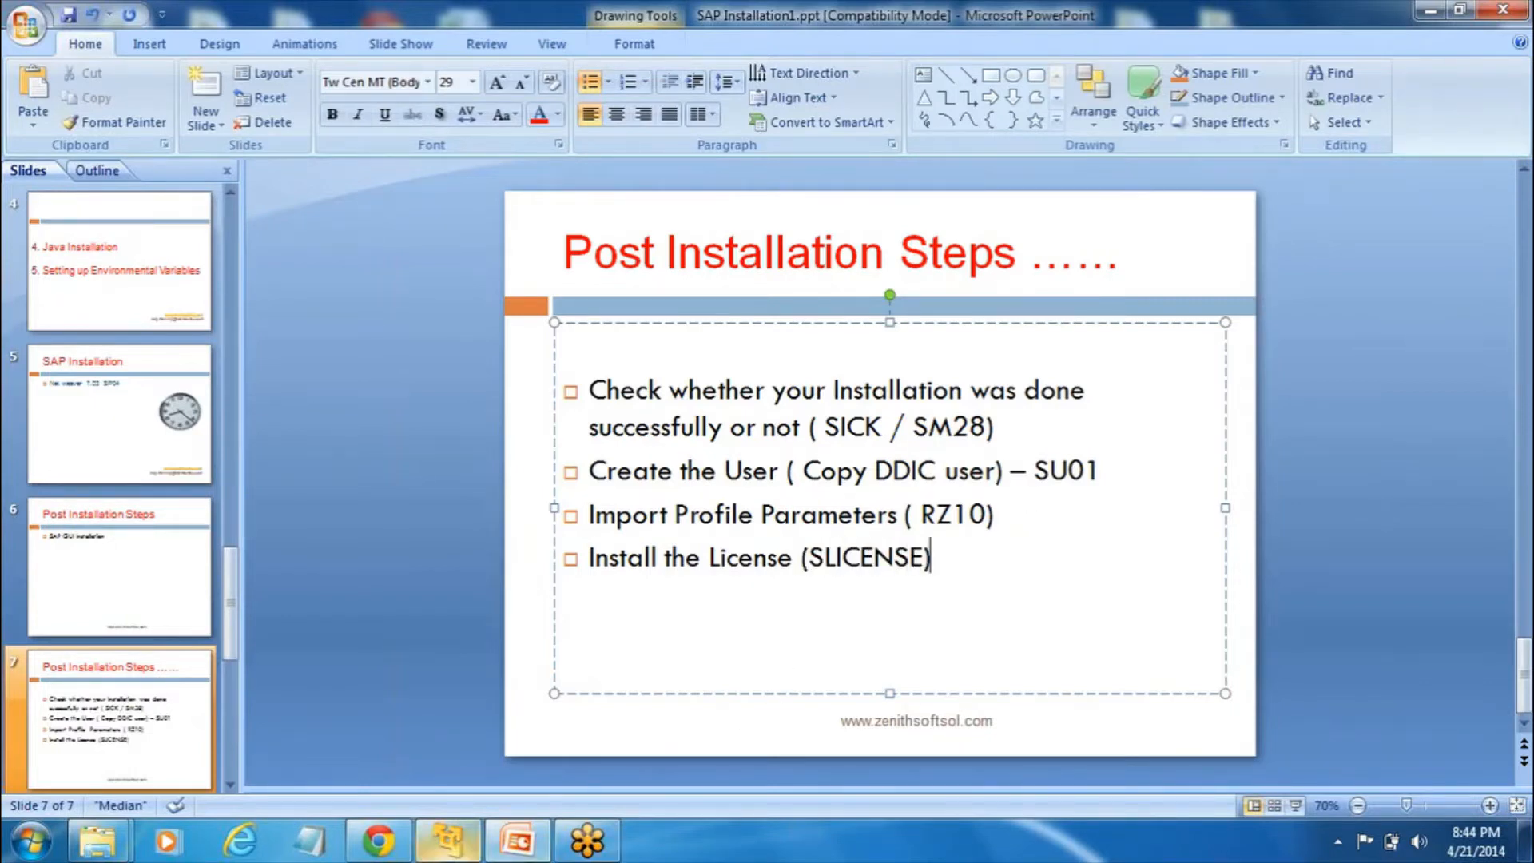
click(450, 840)
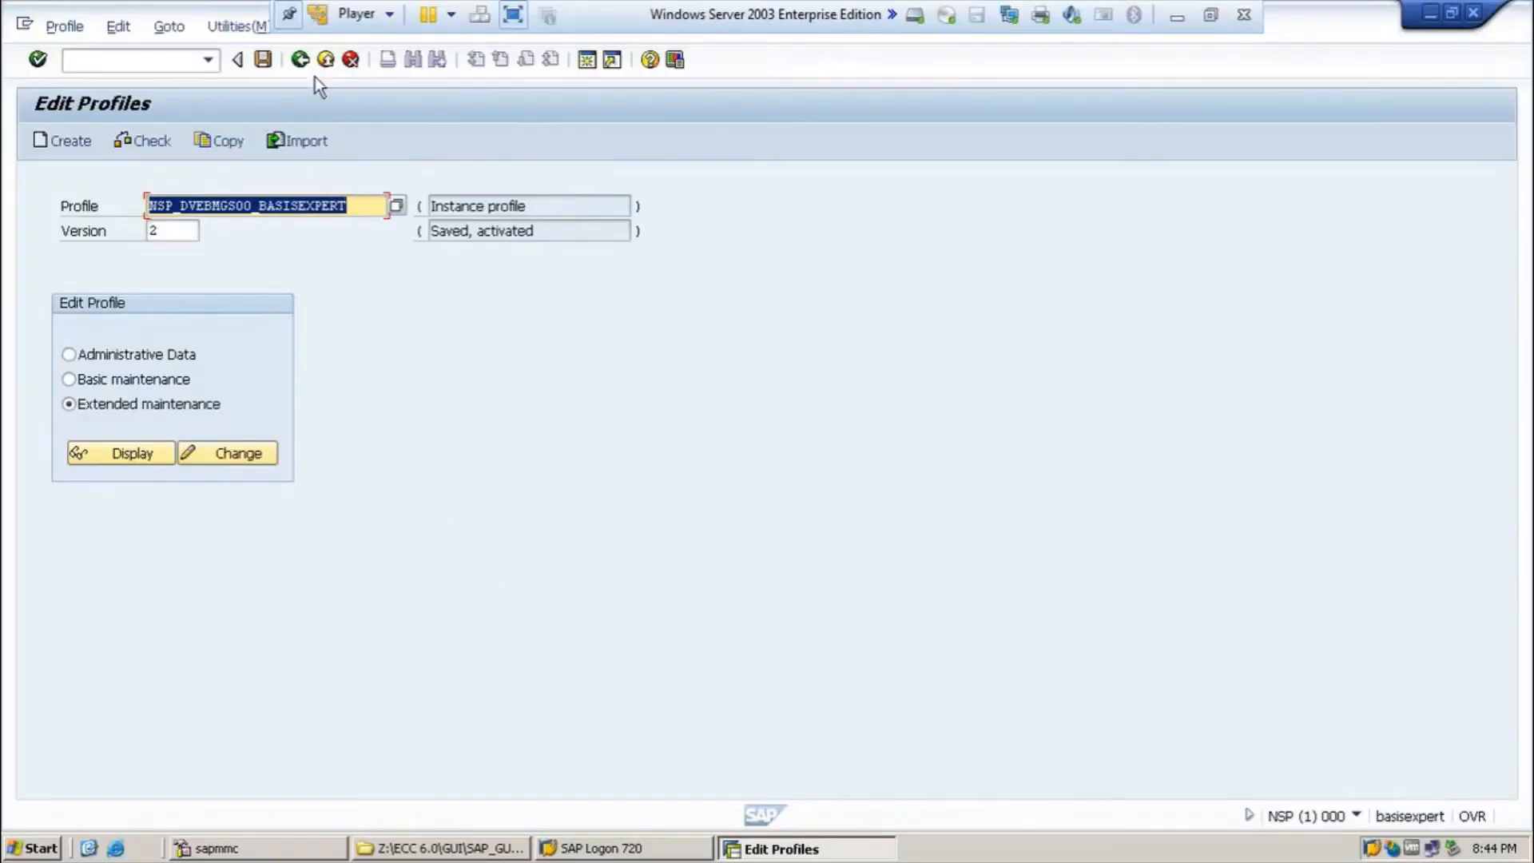
Step: Review the temporary NSP license valid until 27.06.2014 in SLICENSE, then go back to the slide
click(300, 60)
text(sl)
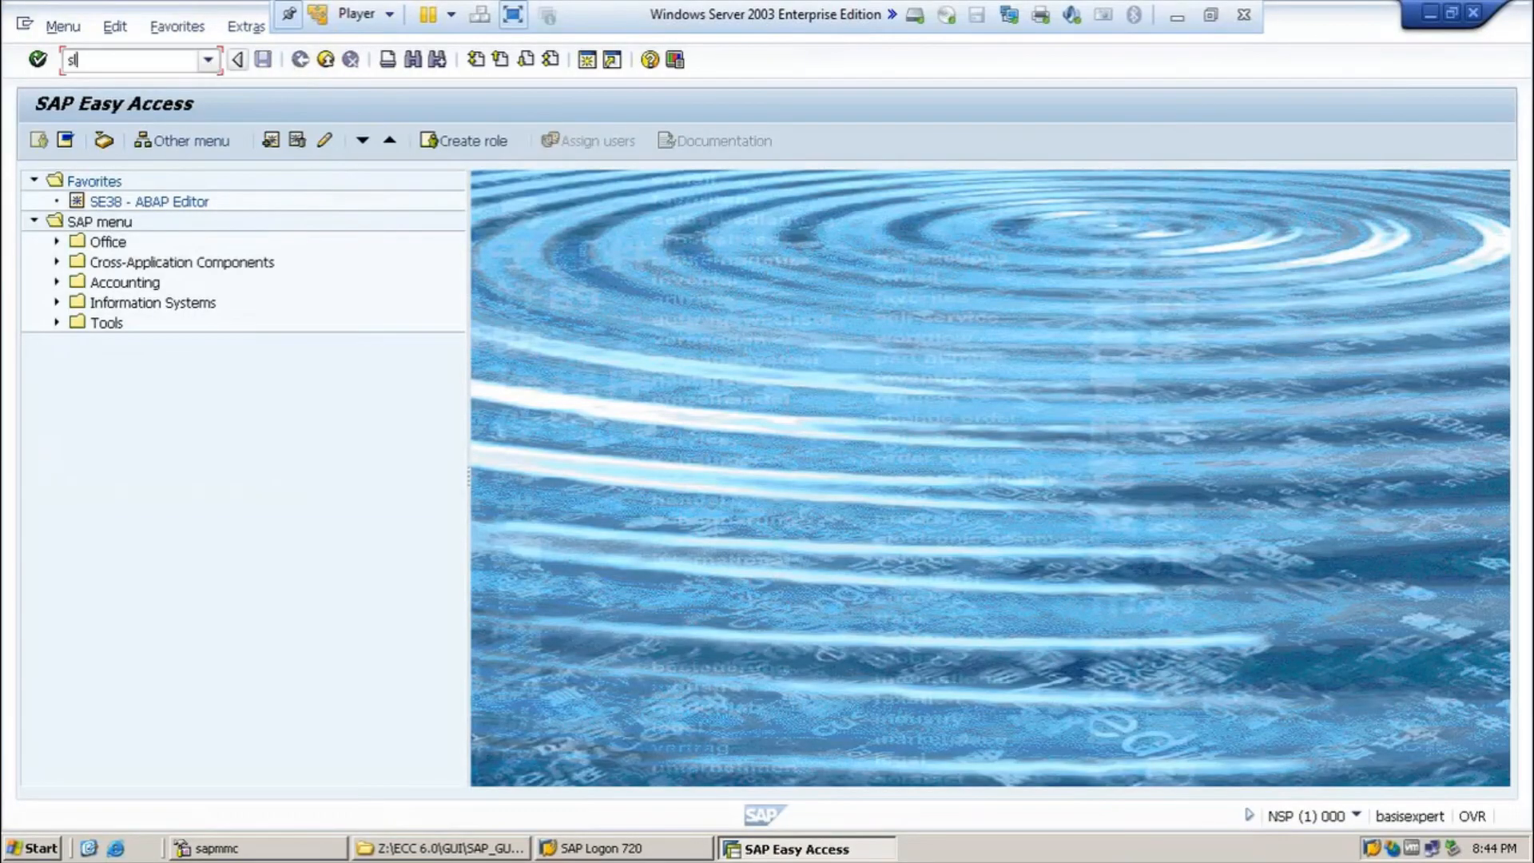
text(icense)
key(Return)
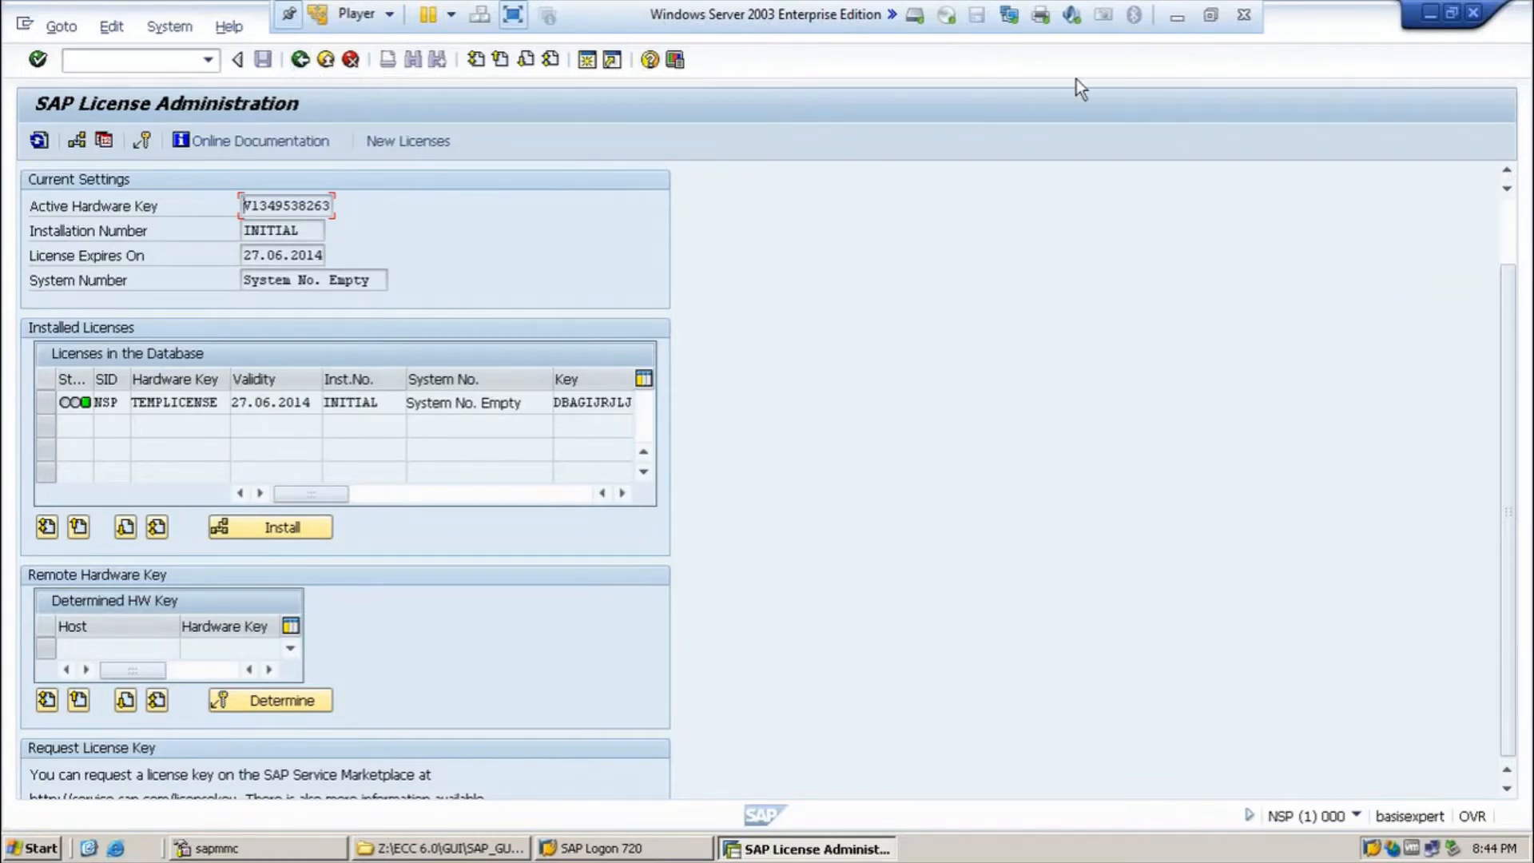
click(1431, 12)
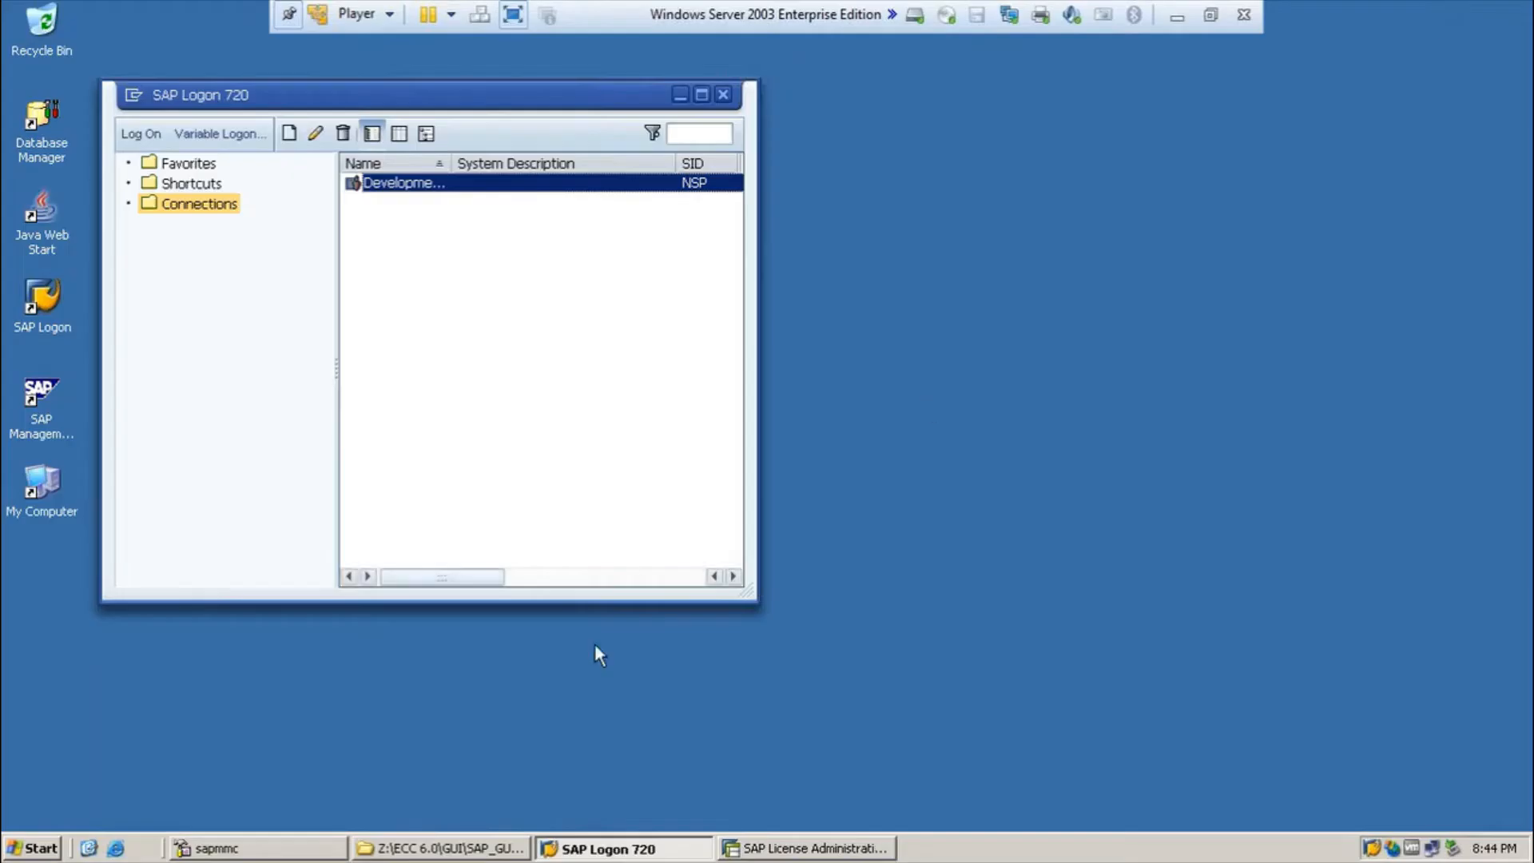
click(1177, 17)
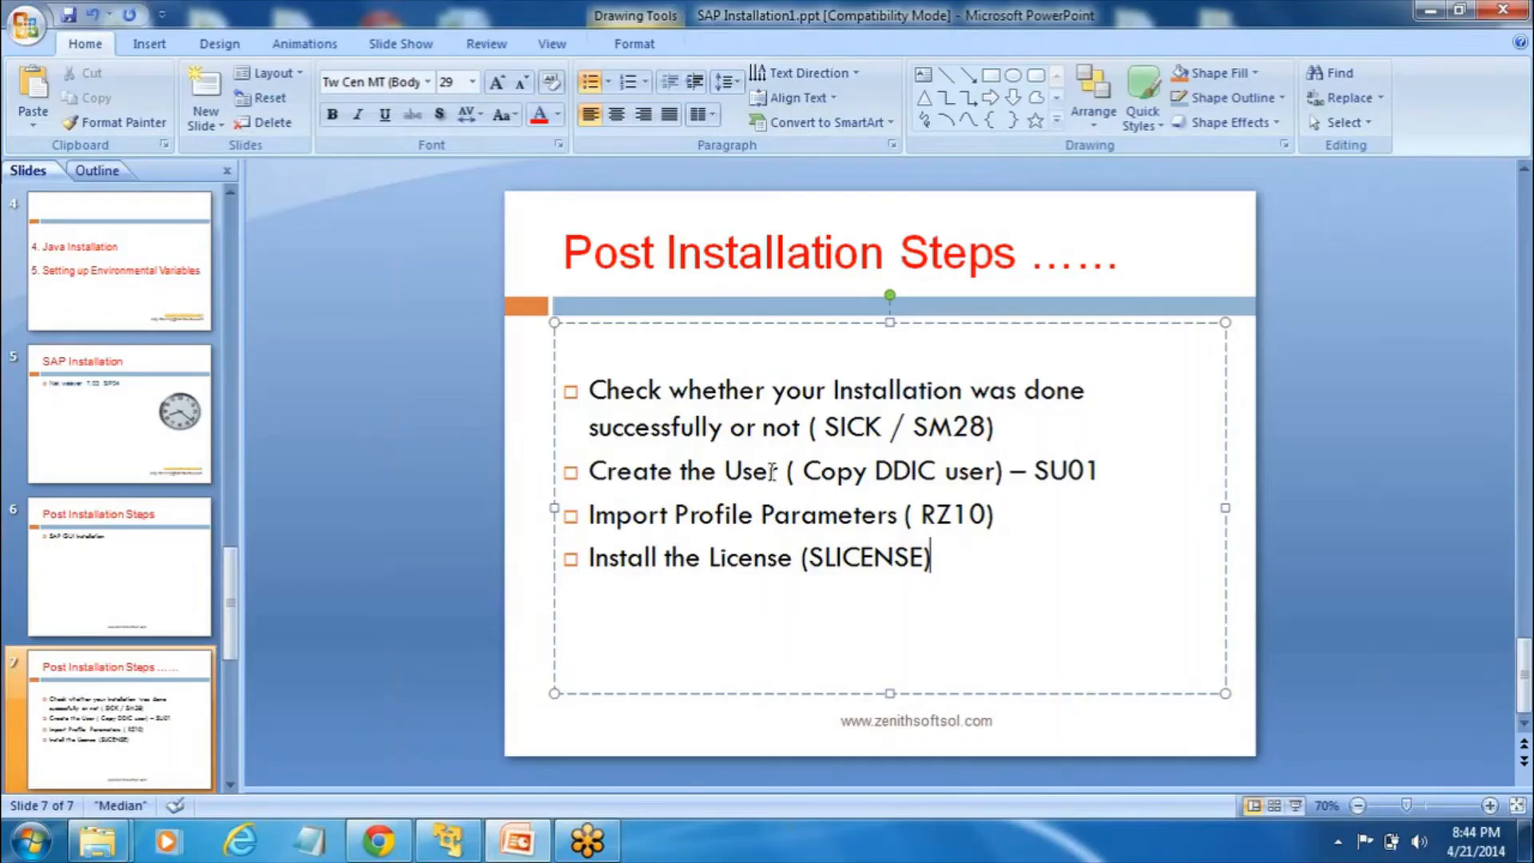